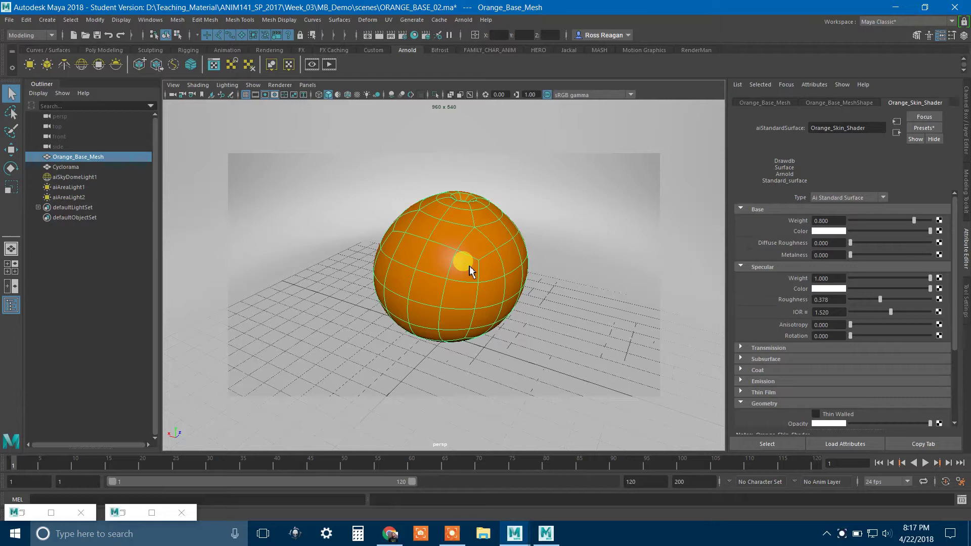
# Restore the Arnold RenderView, examine the rendered orange's peel and stem area up close, and minimize the render window
pyautogui.keyDown('alt'); pyautogui.moveTo(473, 270); pyautogui.dragTo(499, 299); pyautogui.keyUp('alt')
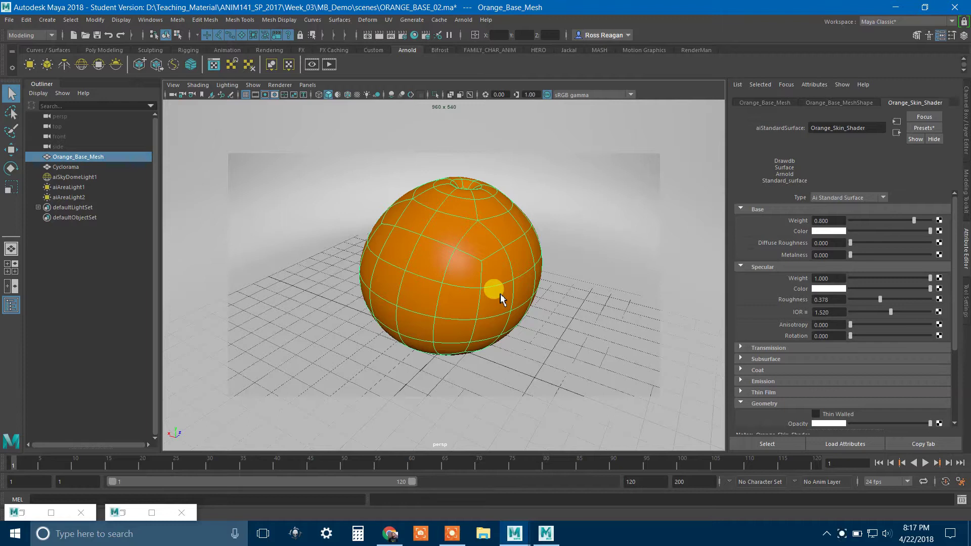
pyautogui.click(122, 512)
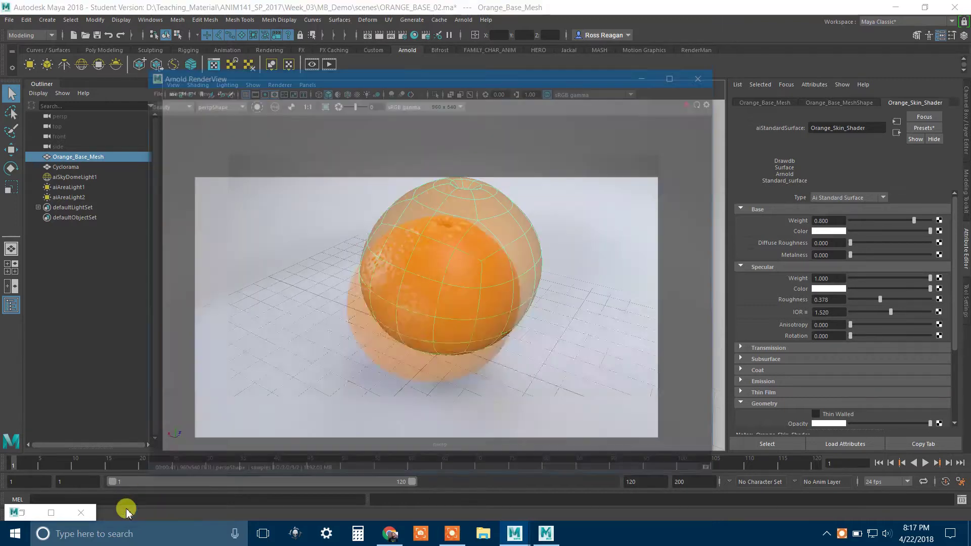
pyautogui.moveTo(553, 29)
pyautogui.mouseDown()
pyautogui.moveTo(885, 37)
pyautogui.moveTo(556, 38)
pyautogui.mouseUp()
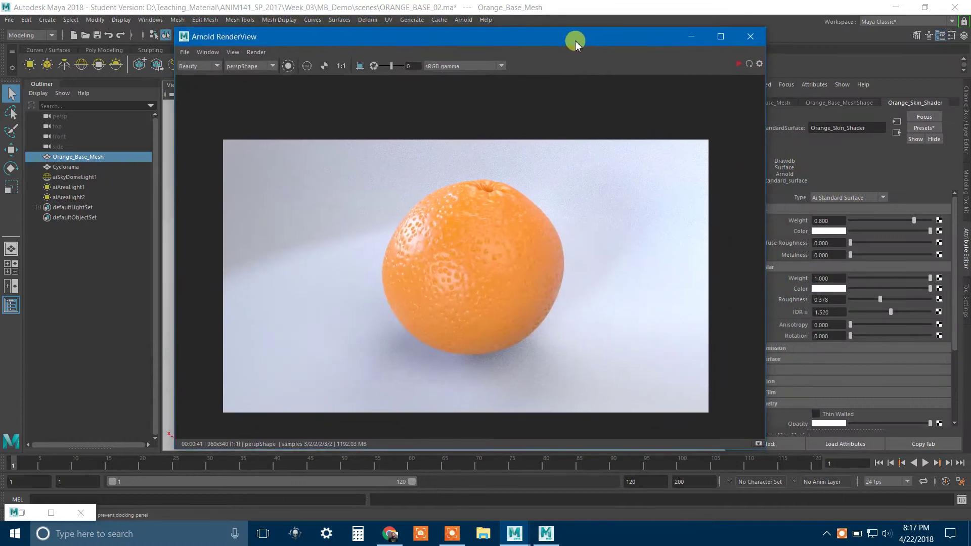
pyautogui.scroll(5, 459, 214)
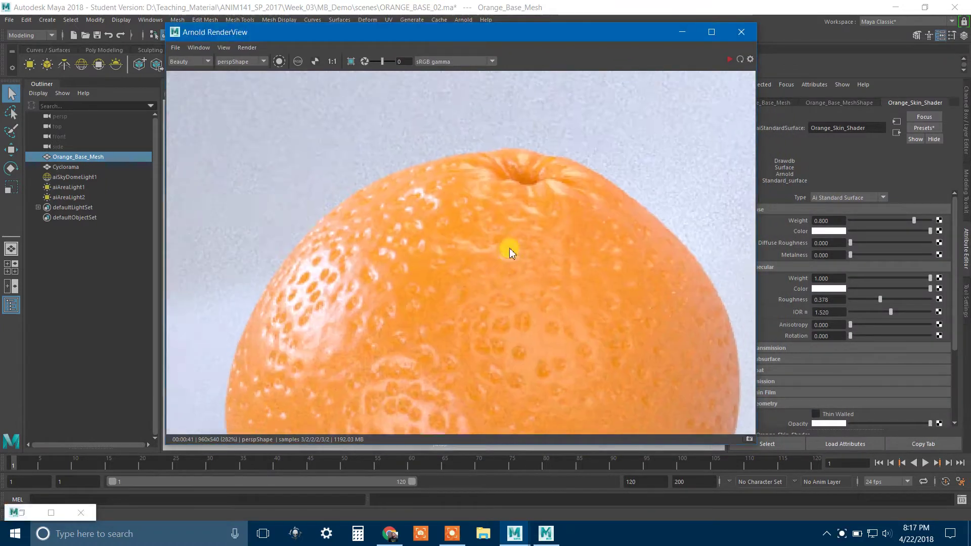
pyautogui.scroll(-3, 455, 223)
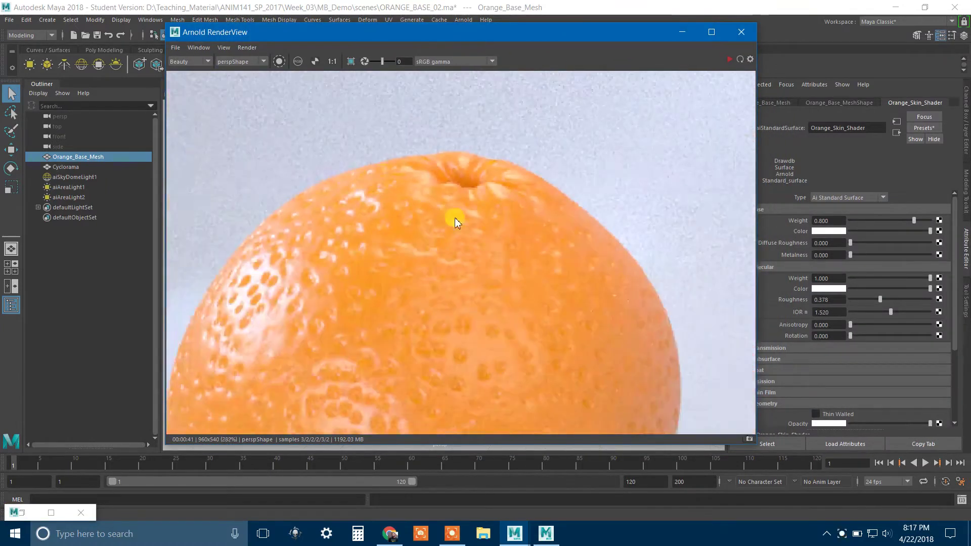
pyautogui.scroll(2, 470, 192)
pyautogui.scroll(-4, 527, 193)
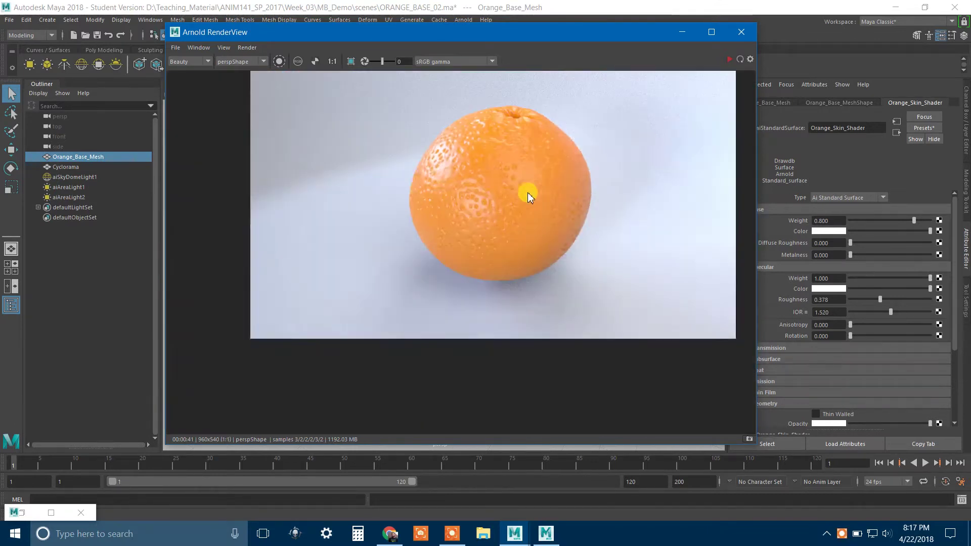
pyautogui.scroll(1, 513, 208)
pyautogui.scroll(4, 511, 238)
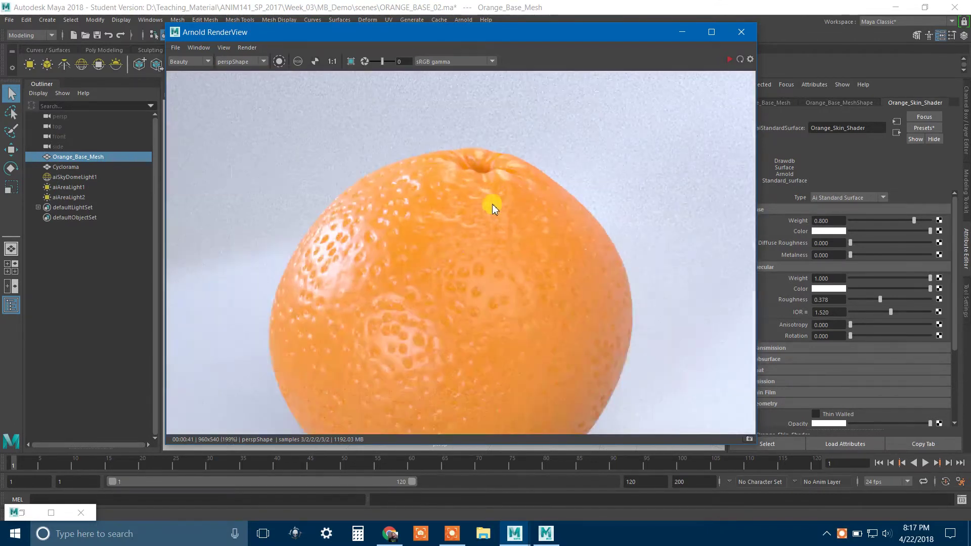
pyautogui.scroll(1, 455, 171)
pyautogui.scroll(-3, 451, 170)
pyautogui.scroll(-2, 546, 254)
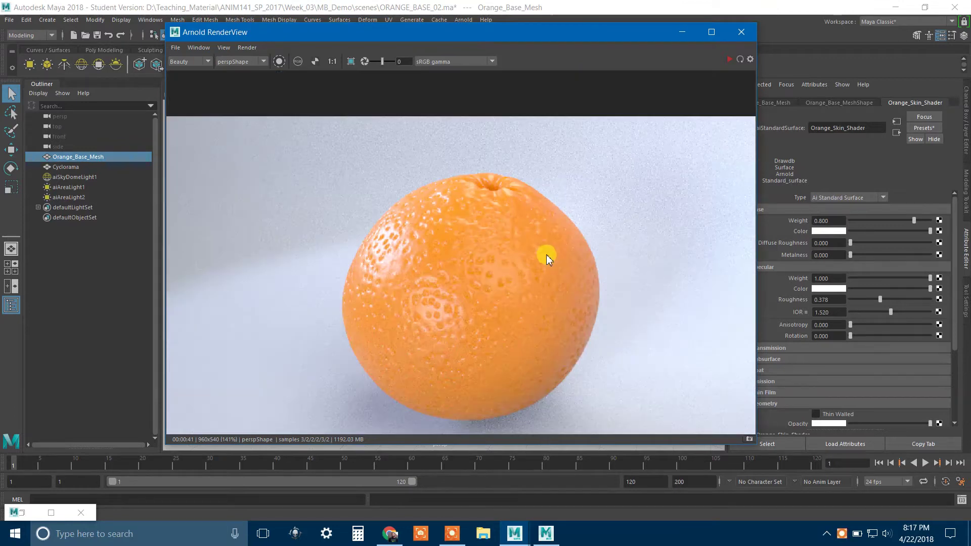
pyautogui.scroll(-1, 435, 256)
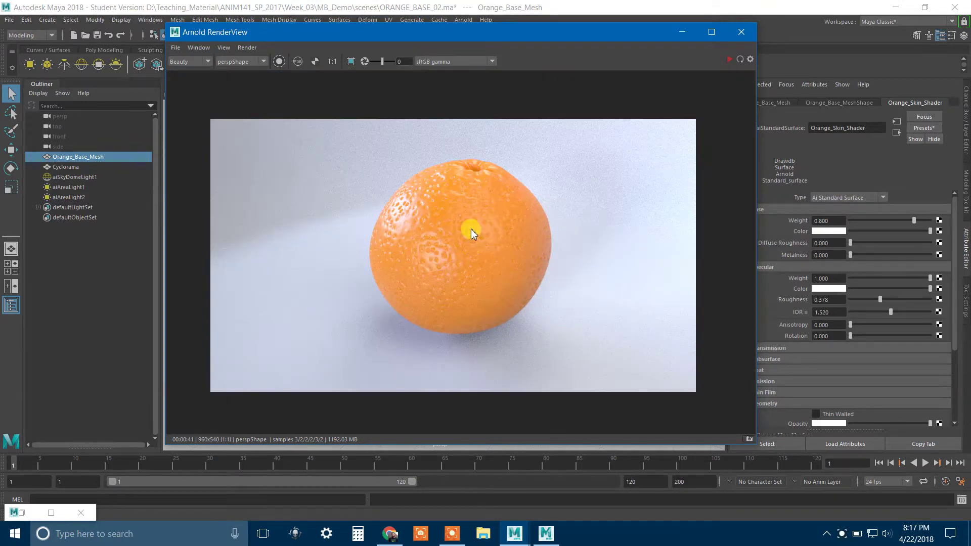
pyautogui.scroll(1, 502, 255)
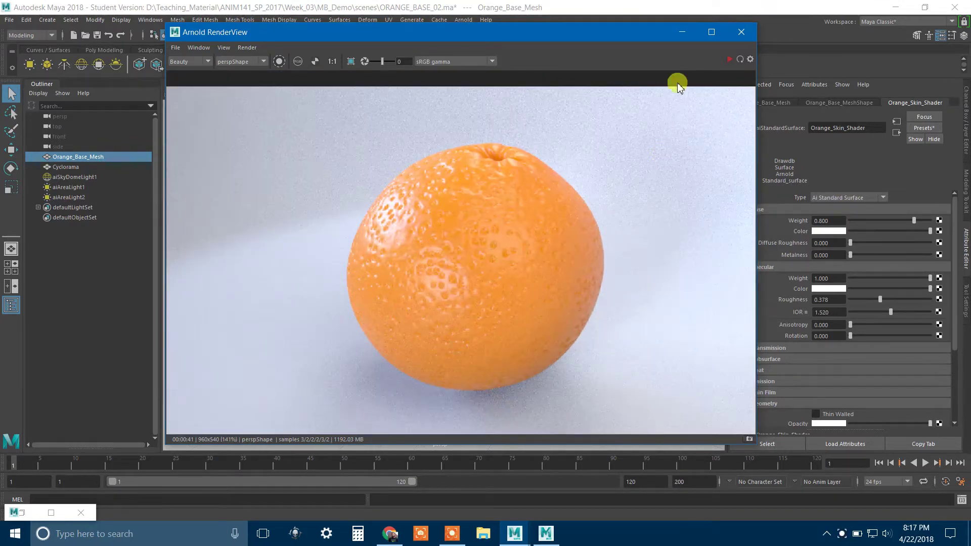
pyautogui.click(690, 35)
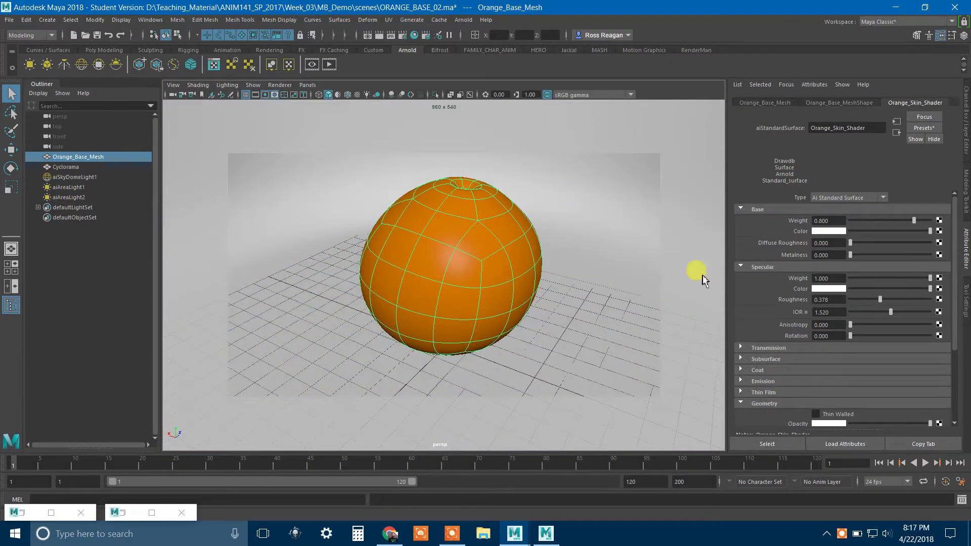
# Select the orange mesh and expand the Subsurface settings of Orange_Skin_Shader for review
pyautogui.click(566, 240)
pyautogui.click(477, 255)
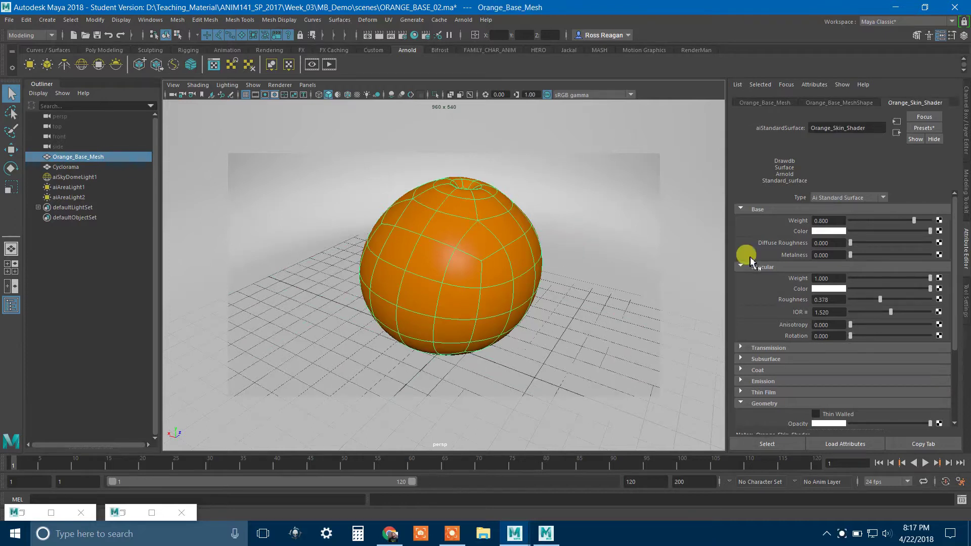
pyautogui.click(765, 359)
pyautogui.scroll(-3, 774, 283)
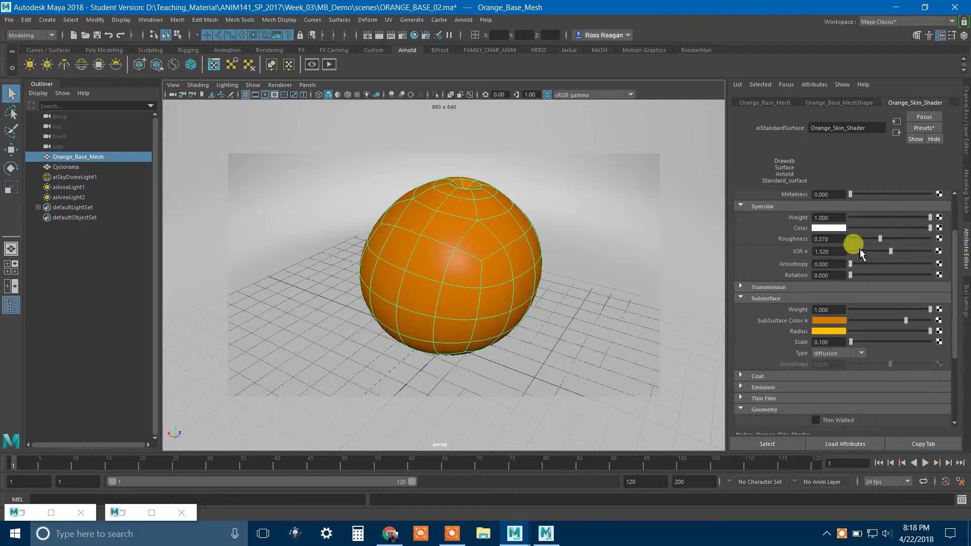
# Switch to Chrome, open the subsurface page under standard surface in the Arnold documentation, and return to Maya
pyautogui.click(396, 535)
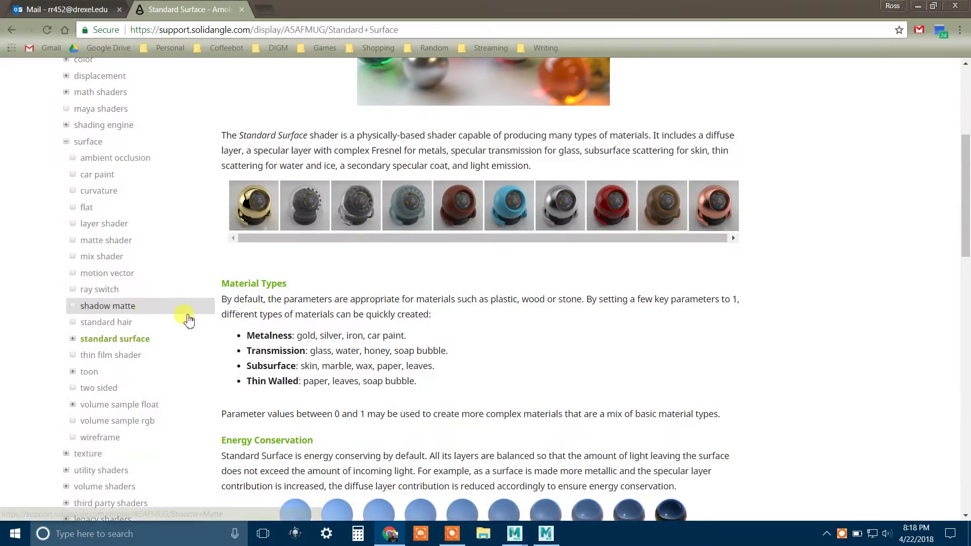
pyautogui.scroll(1, 445, 264)
pyautogui.scroll(-2, 425, 264)
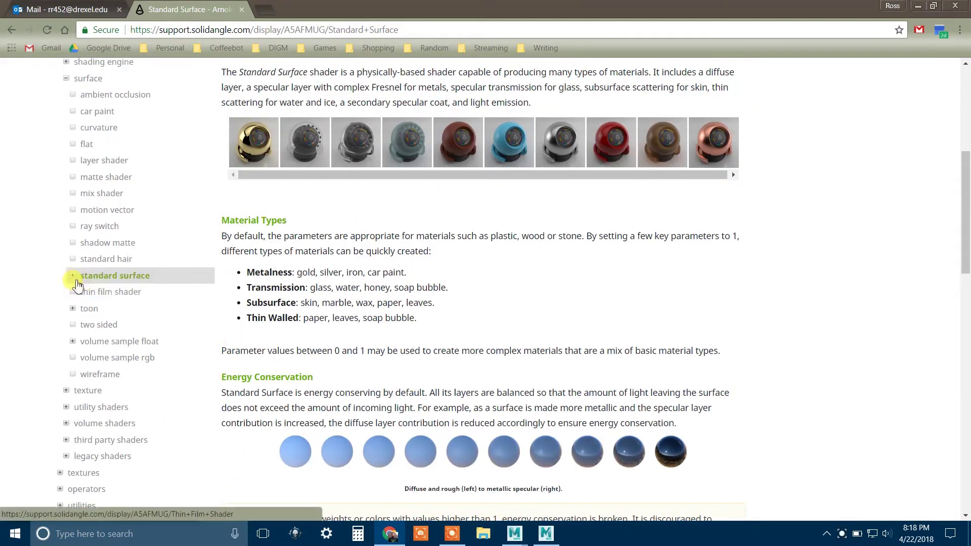
pyautogui.click(74, 278)
pyautogui.click(140, 342)
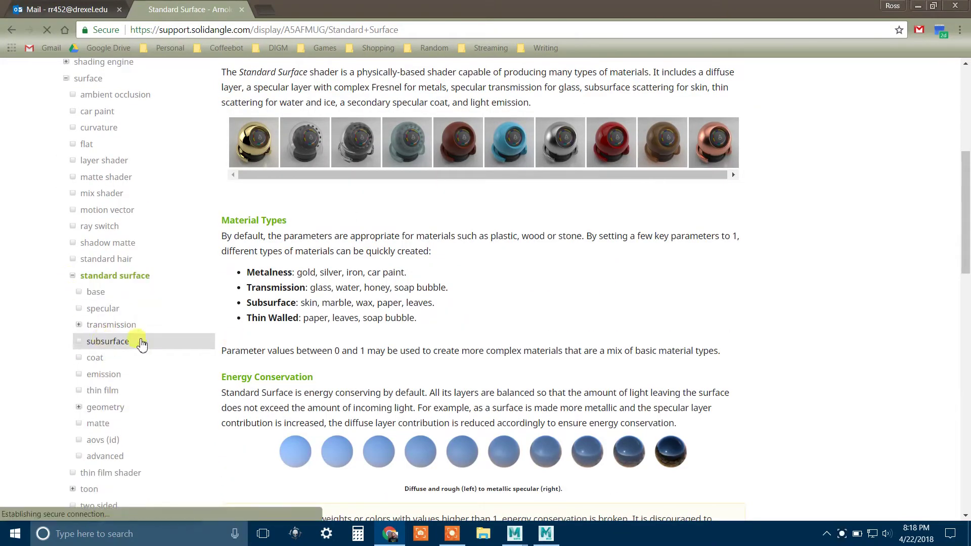
pyautogui.click(519, 535)
pyautogui.click(572, 490)
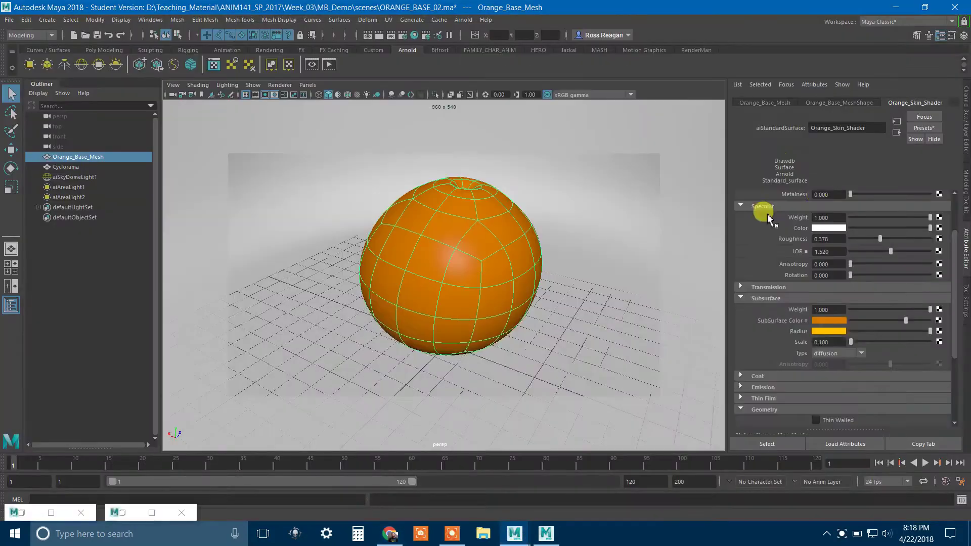
# Open the file texture feeding Orange_Skin_Shader's Bump Mapping and continue to its bump2d1 node
pyautogui.scroll(3, 792, 277)
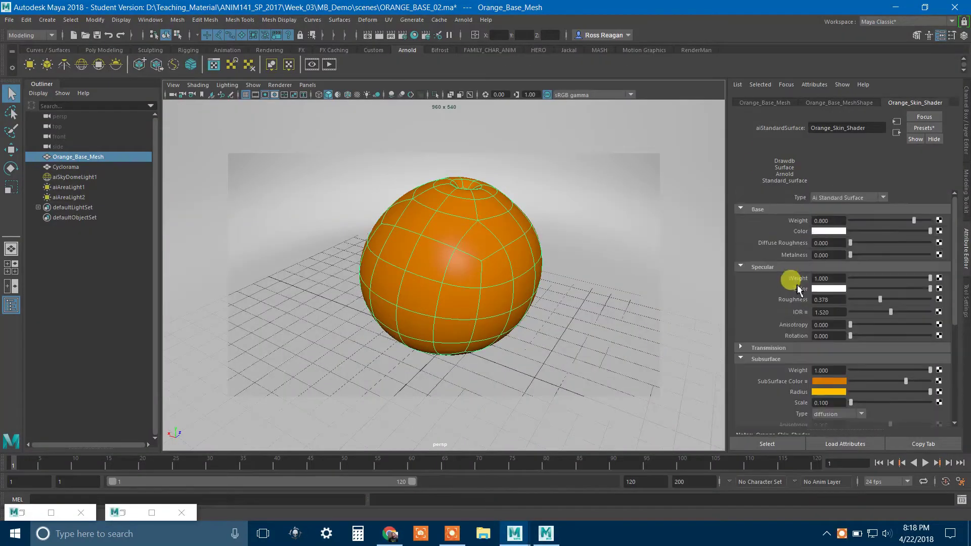
pyautogui.scroll(-8, 787, 238)
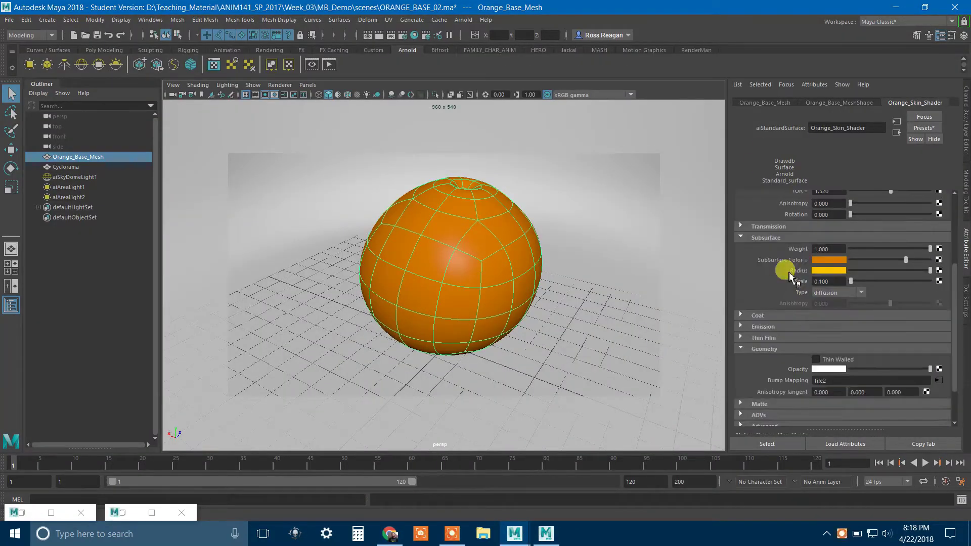
pyautogui.click(938, 330)
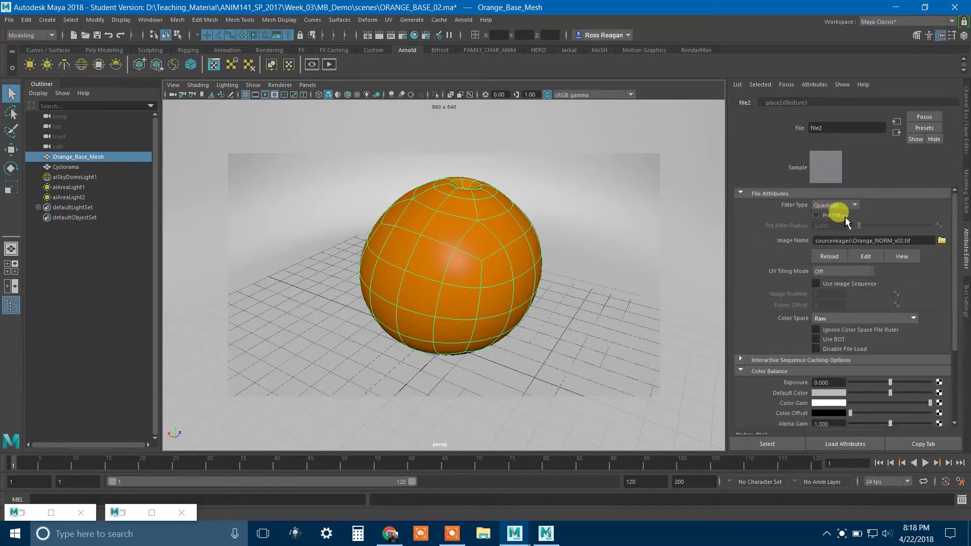
pyautogui.scroll(-1, 797, 242)
pyautogui.scroll(1, 795, 244)
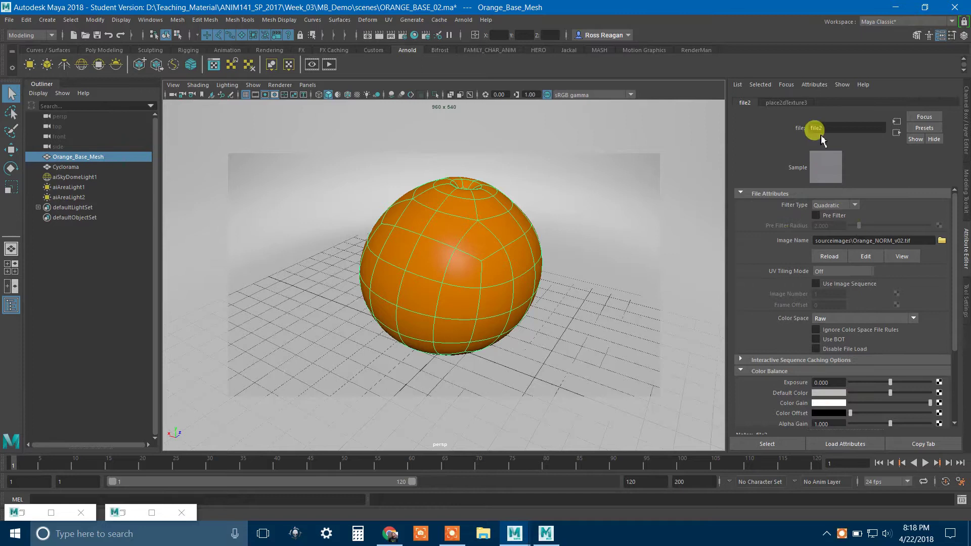
pyautogui.click(896, 133)
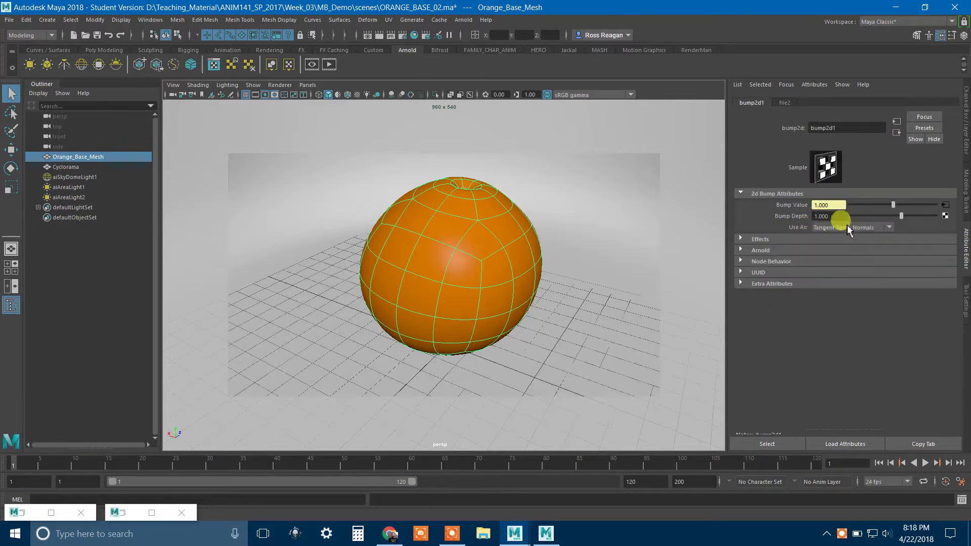
# Expand the Arnold options of bump2d1 and set Use As to Tangent Space Normals
pyautogui.click(806, 250)
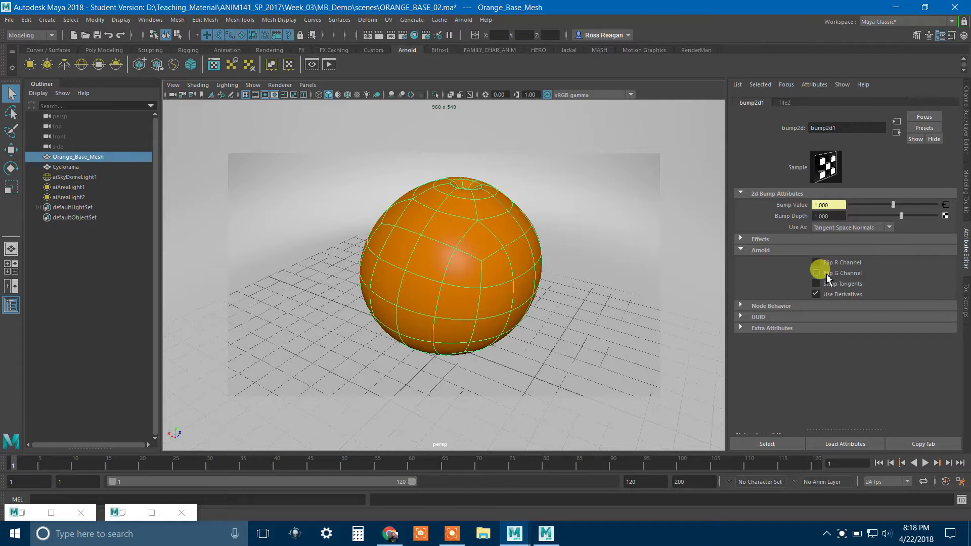
pyautogui.click(820, 227)
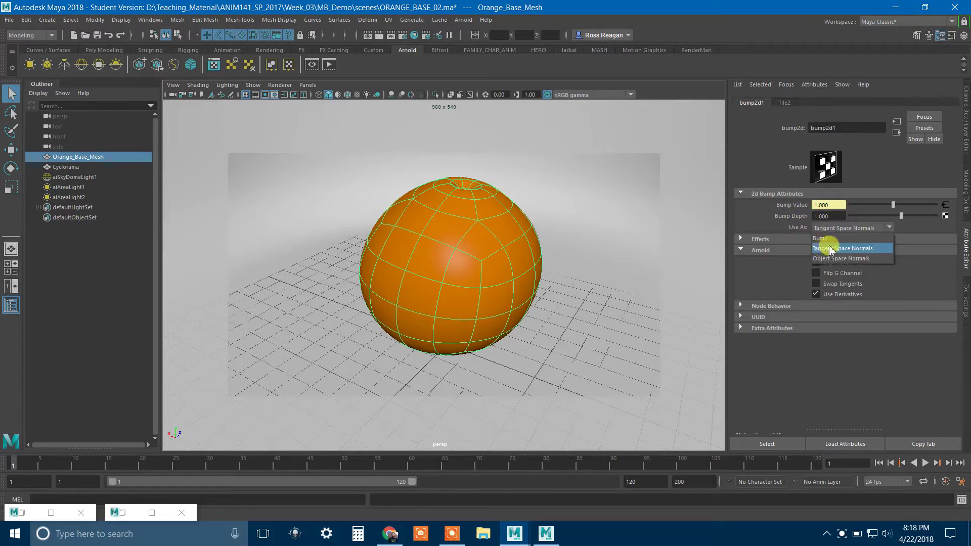
pyautogui.click(830, 249)
pyautogui.click(774, 238)
pyautogui.click(779, 241)
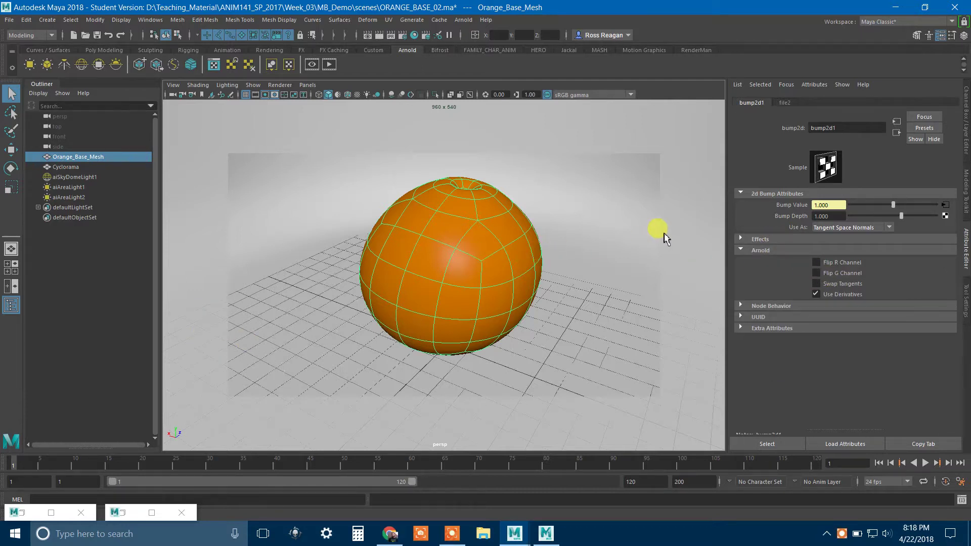
# Open the file2 normal map texture and set its Color Space to Raw
pyautogui.click(784, 103)
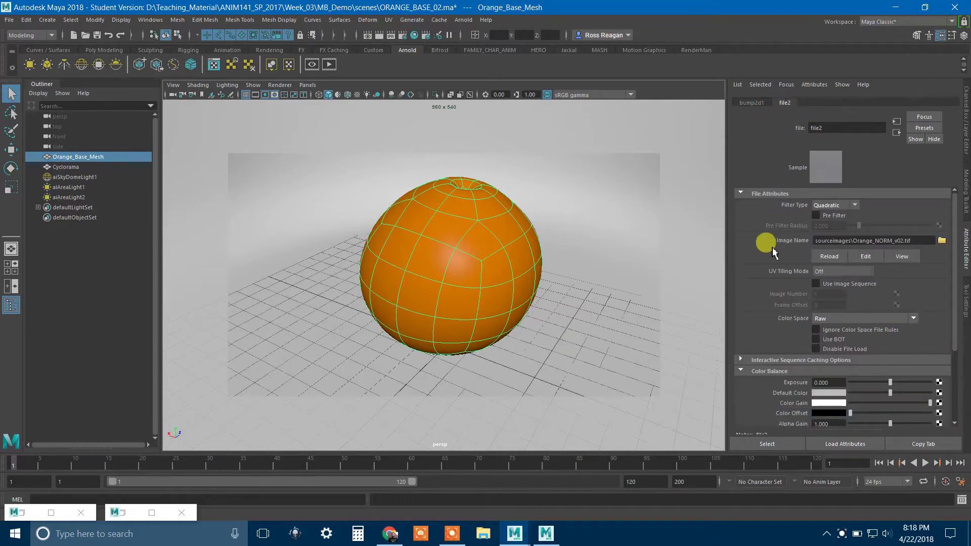
pyautogui.click(847, 320)
pyautogui.click(834, 387)
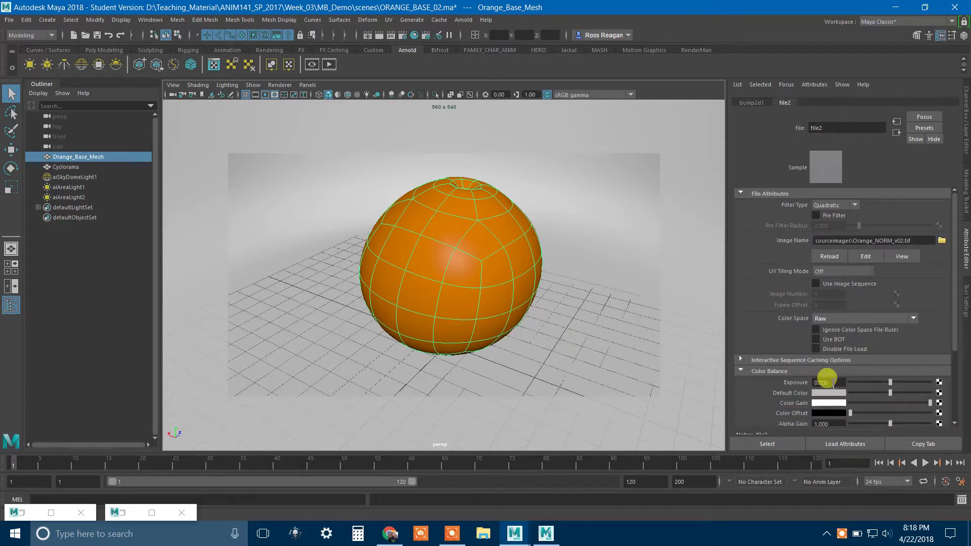
pyautogui.click(839, 319)
pyautogui.click(846, 390)
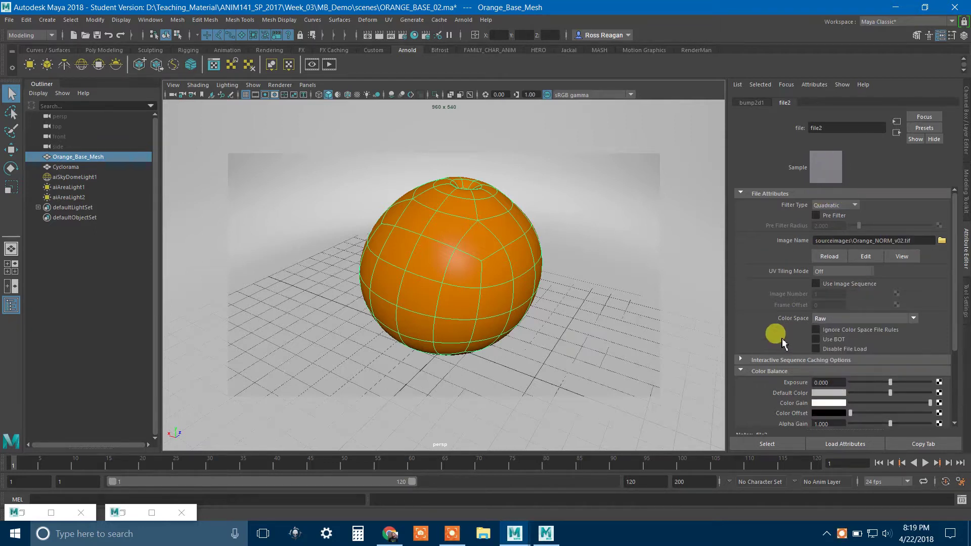
pyautogui.click(842, 533)
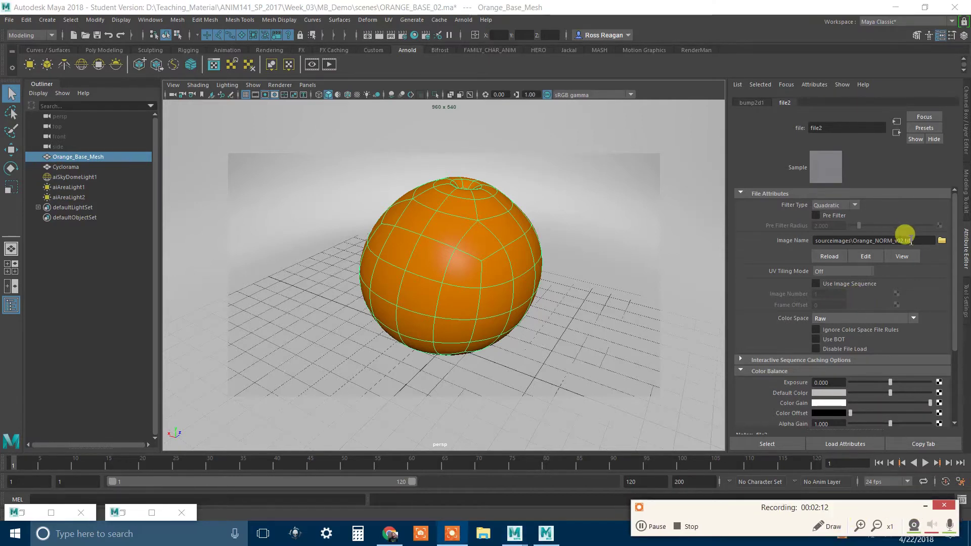
pyautogui.click(892, 240)
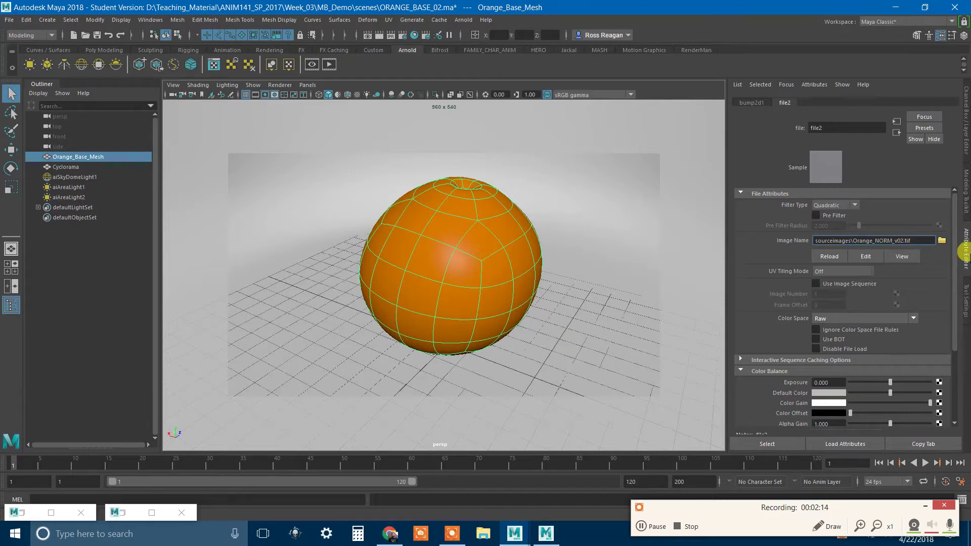
pyautogui.click(924, 510)
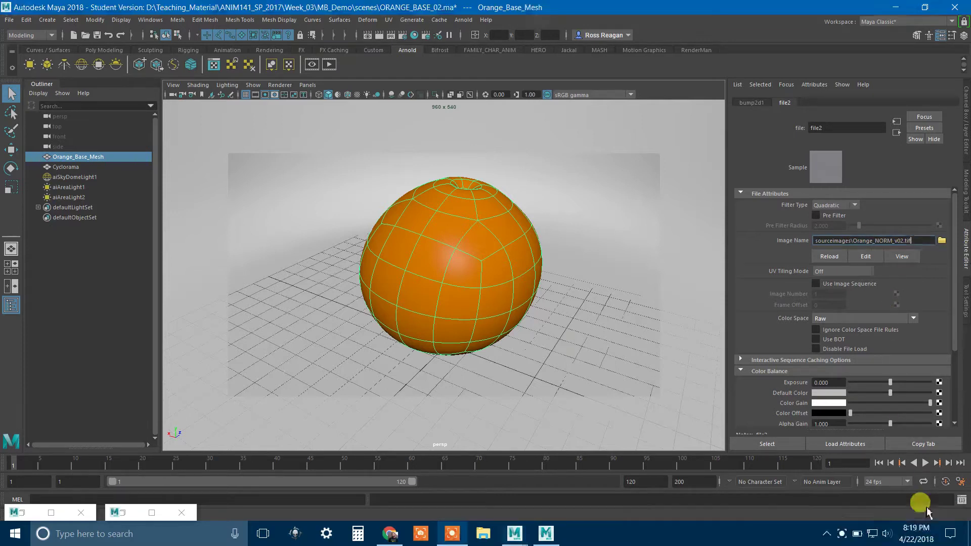
pyautogui.moveTo(842, 533); pyautogui.dragTo(847, 507)
pyautogui.click(843, 531)
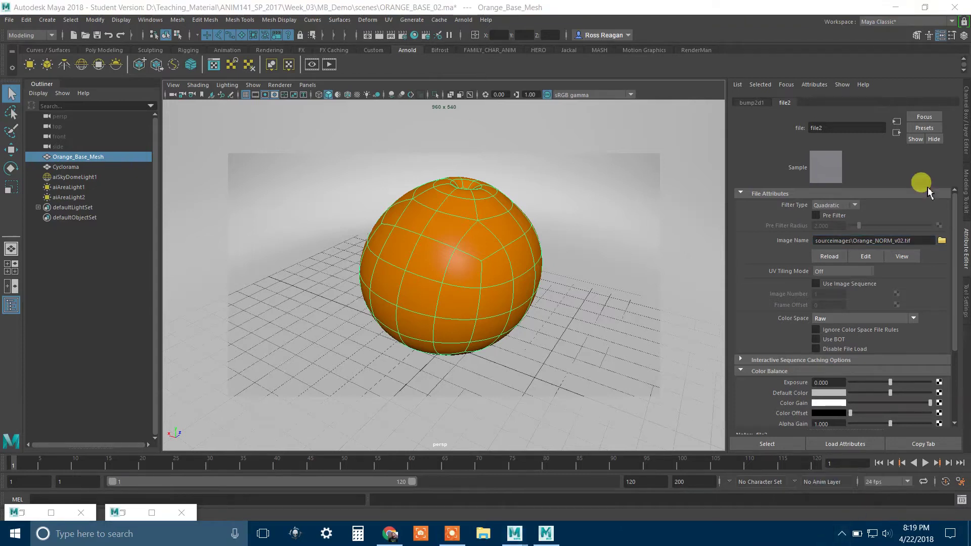
pyautogui.click(858, 318)
pyautogui.click(741, 290)
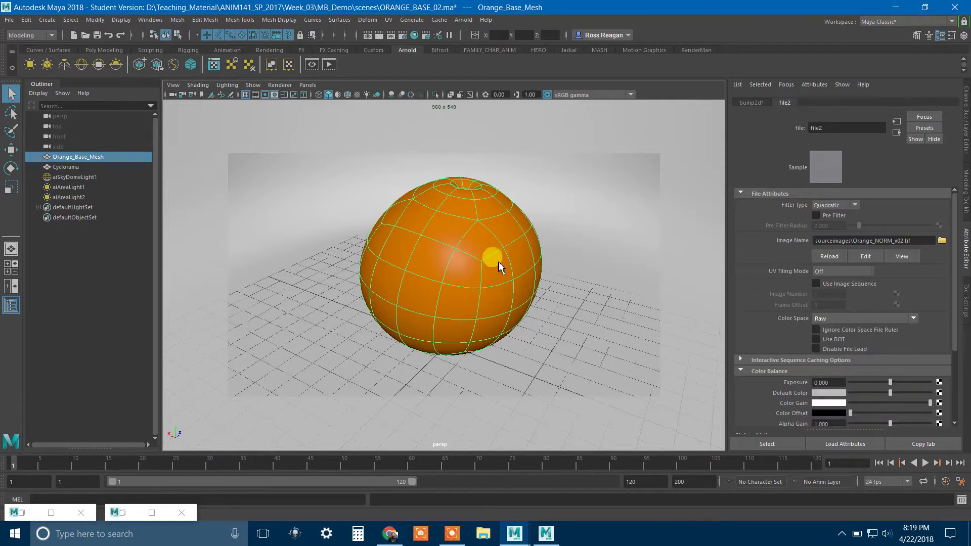
pyautogui.click(841, 533)
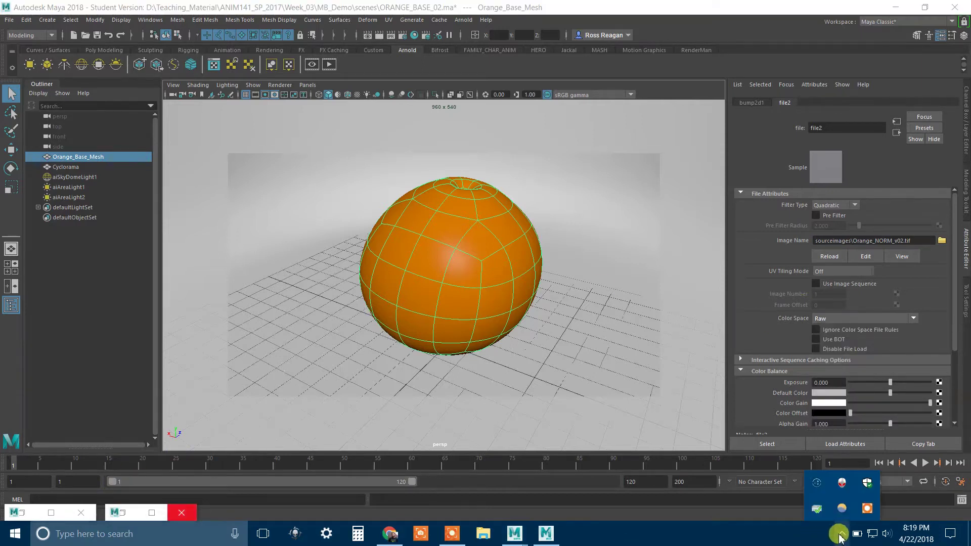
pyautogui.rightClick(873, 512)
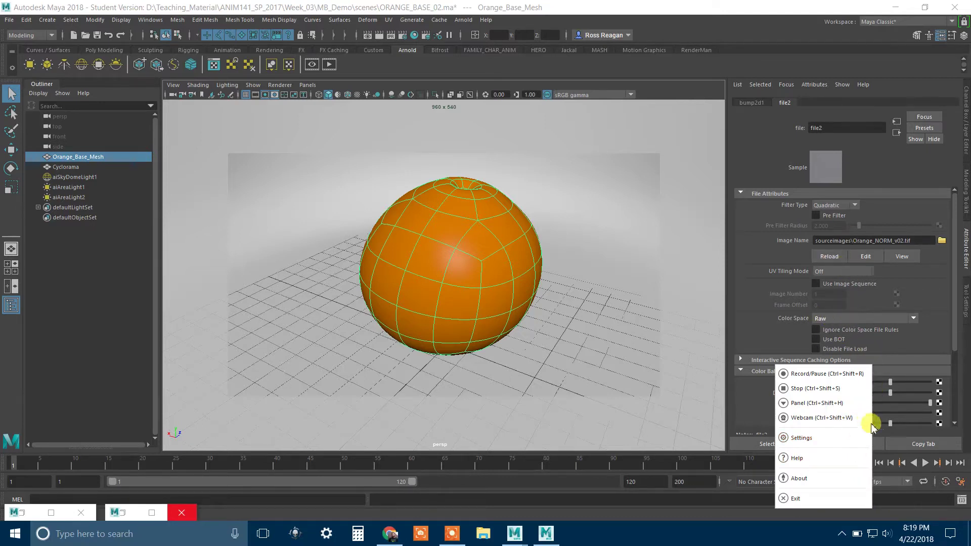
# Compare the first two render snapshots of the orange in Arnold RenderView, inspecting the skin detail up close
pyautogui.click(809, 373)
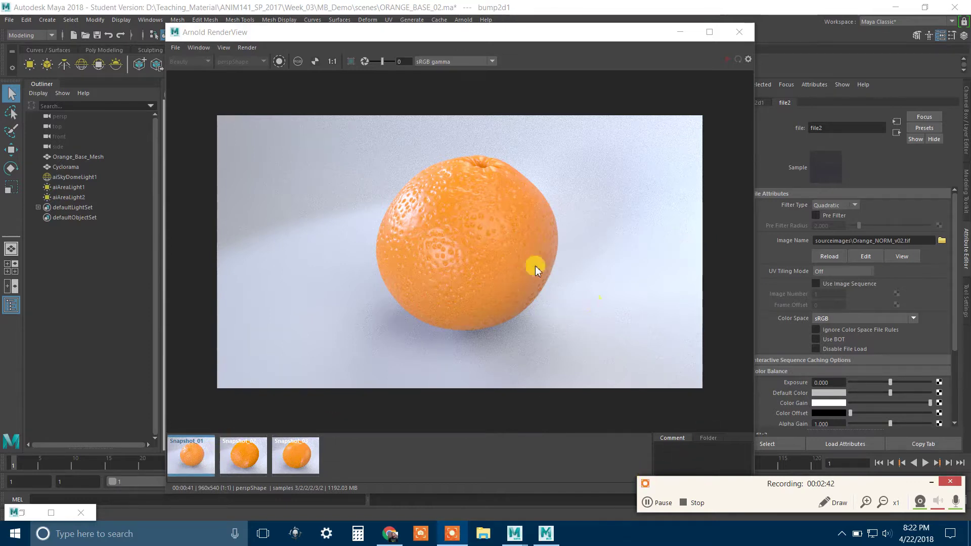
pyautogui.scroll(3, 535, 266)
pyautogui.scroll(-4, 551, 217)
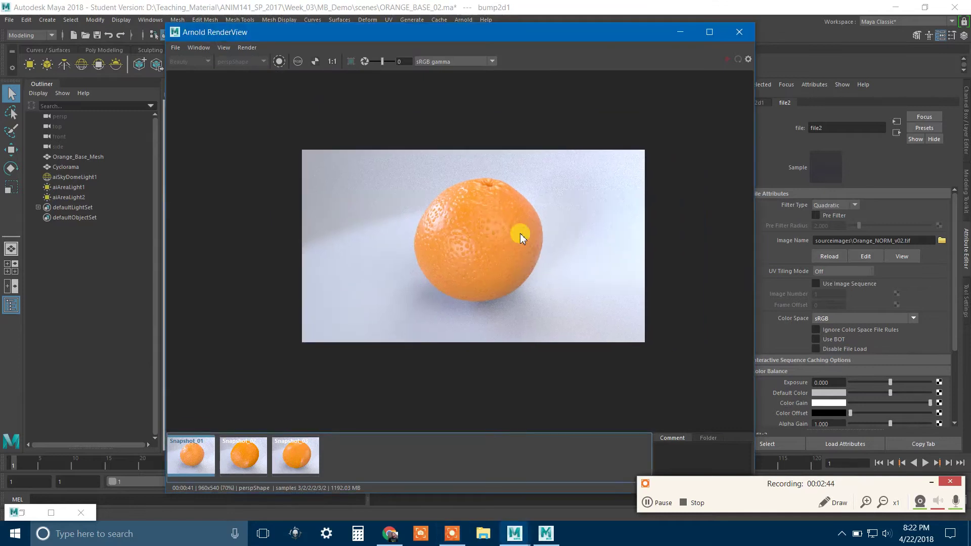
pyautogui.scroll(2, 520, 233)
pyautogui.moveTo(595, 34); pyautogui.dragTo(520, 25)
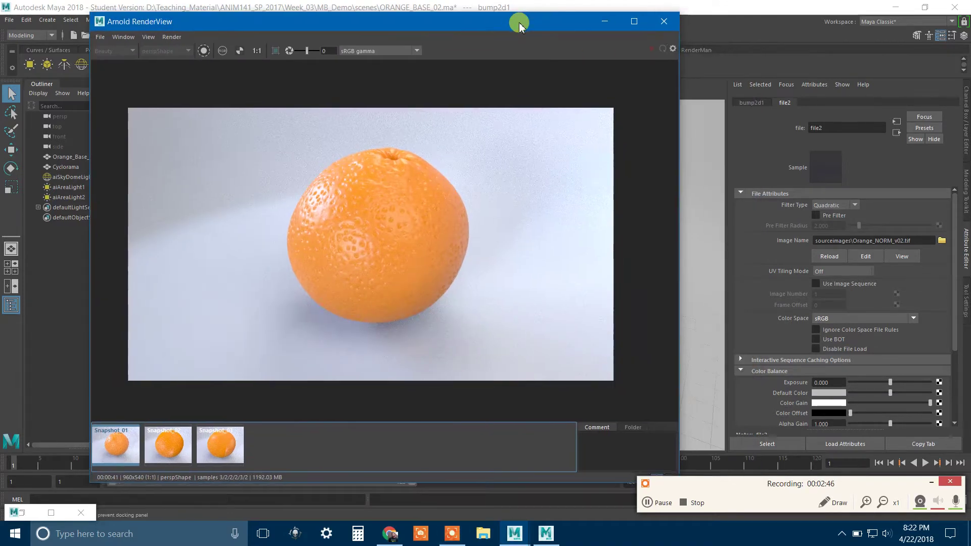
pyautogui.click(171, 442)
pyautogui.scroll(2, 373, 242)
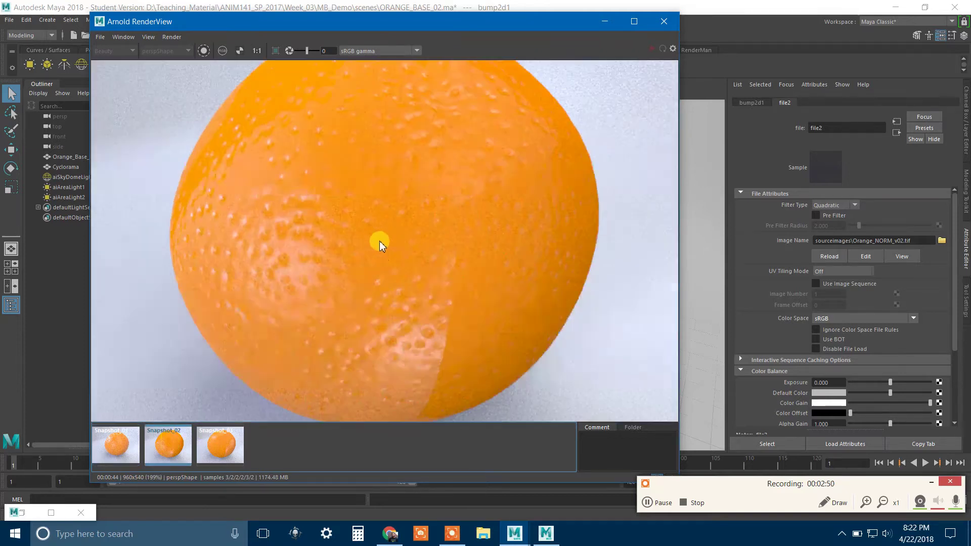
pyautogui.scroll(1, 413, 248)
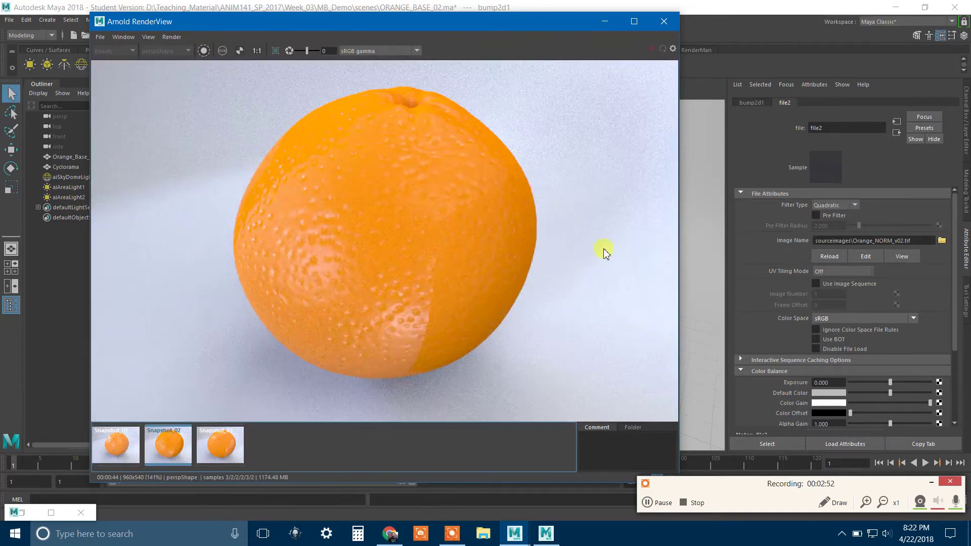
# Set the Color Space of the file2 normal map to Raw and display the third render snapshot
pyautogui.click(821, 319)
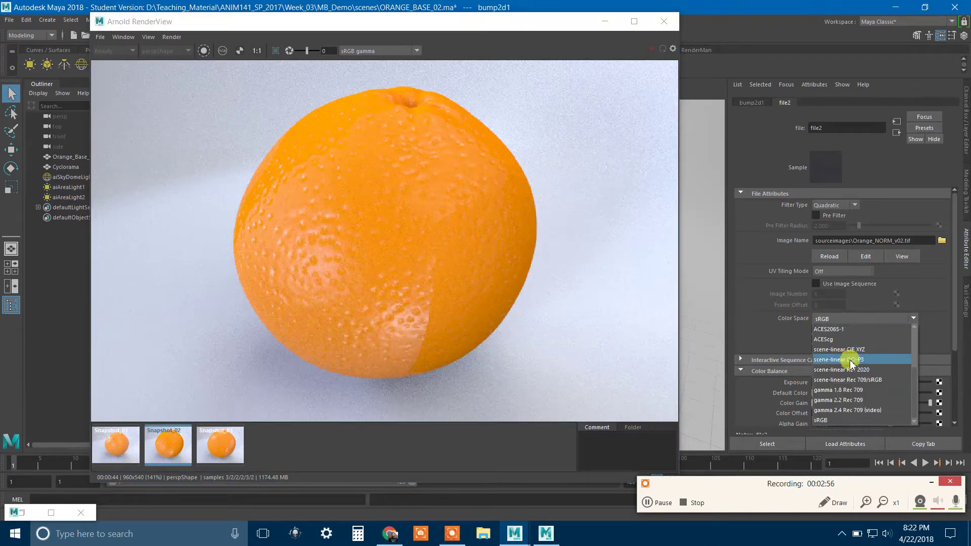
pyautogui.scroll(-3, 852, 369)
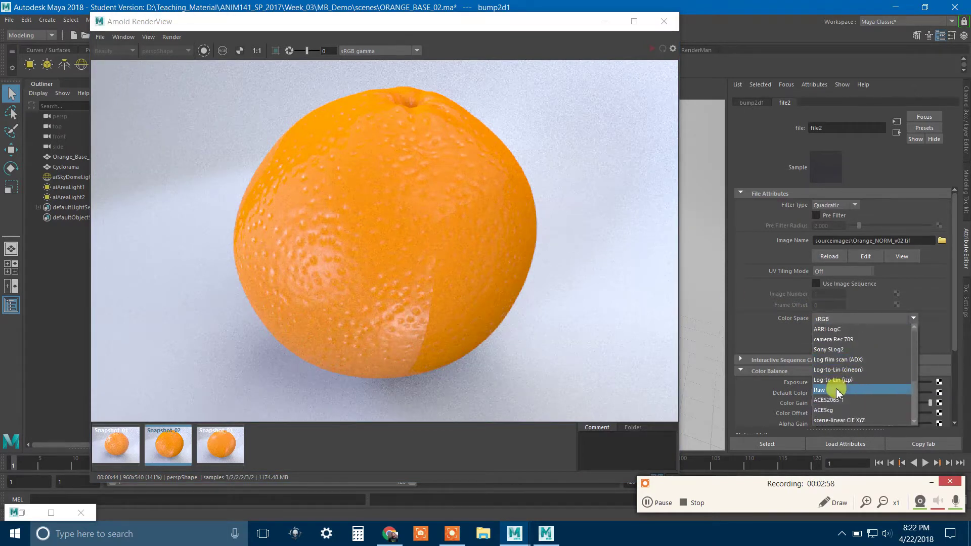
pyautogui.click(835, 390)
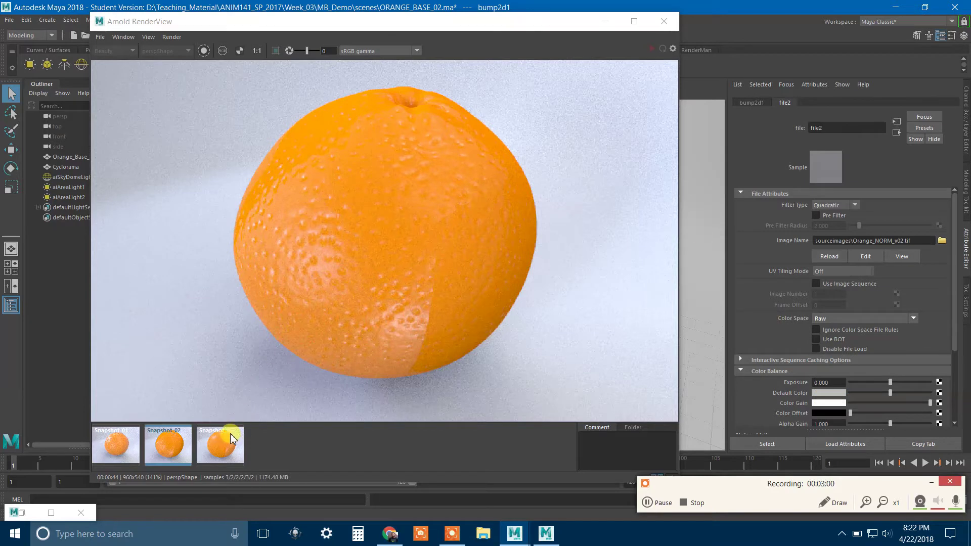
pyautogui.click(220, 444)
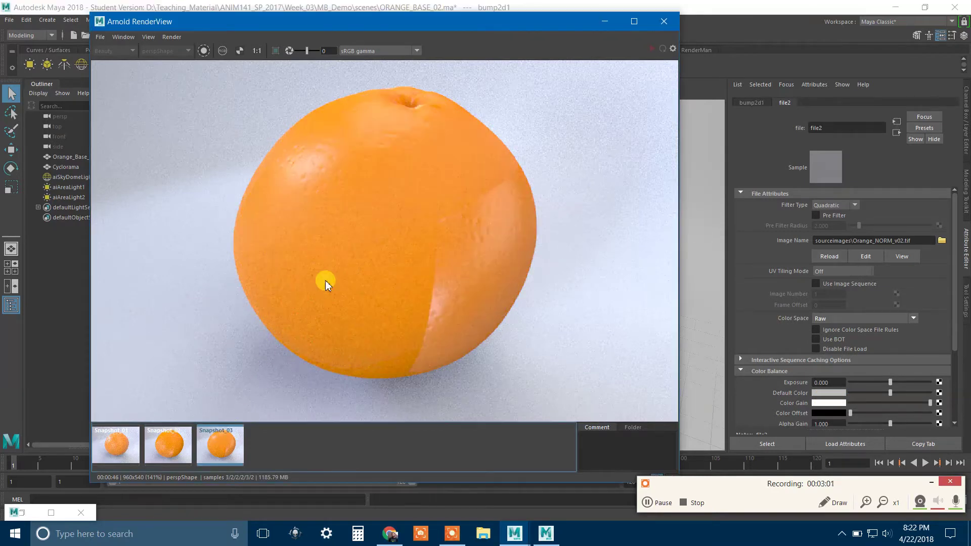
pyautogui.click(855, 318)
pyautogui.click(781, 220)
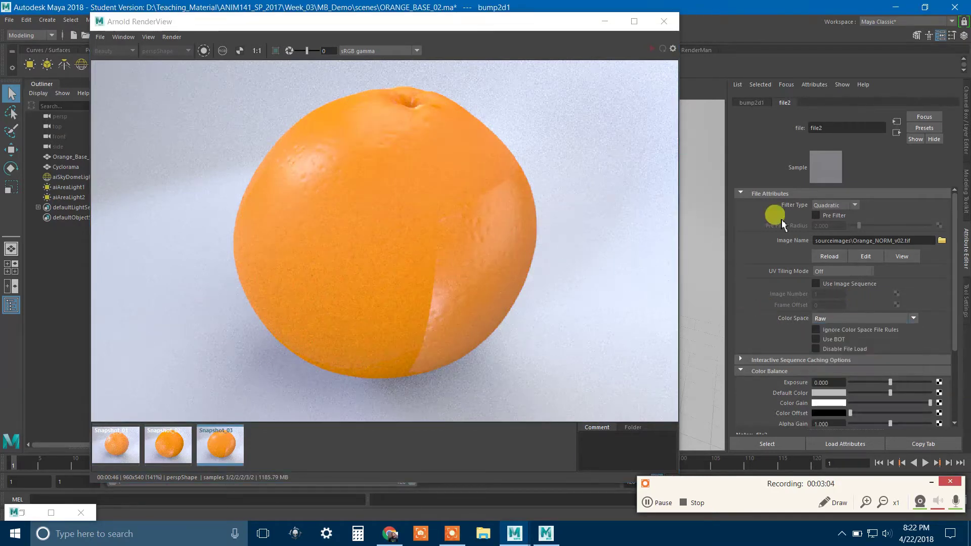
# Enable Flip R Channel and Flip G Channel in bump2d1's Arnold options and return from the snapshot to the live render
pyautogui.click(751, 102)
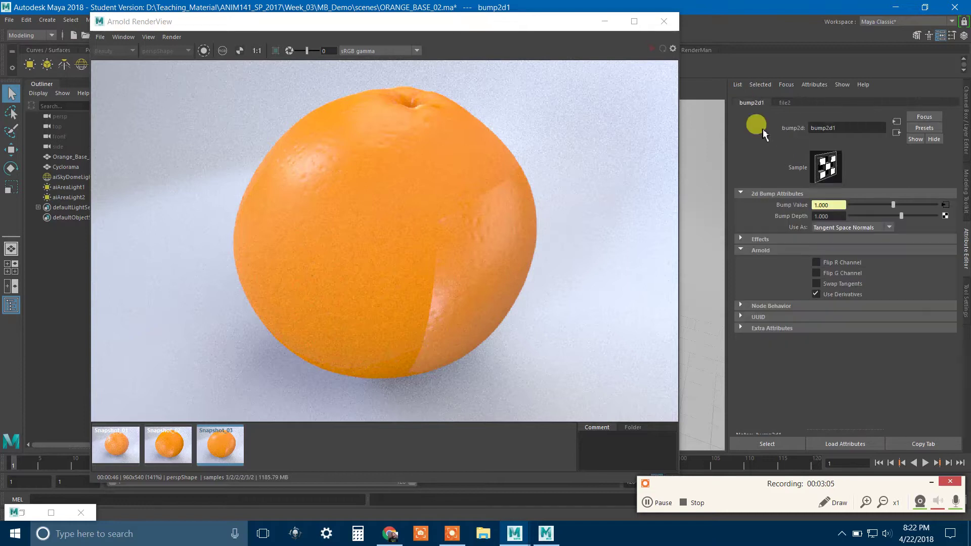
pyautogui.click(830, 273)
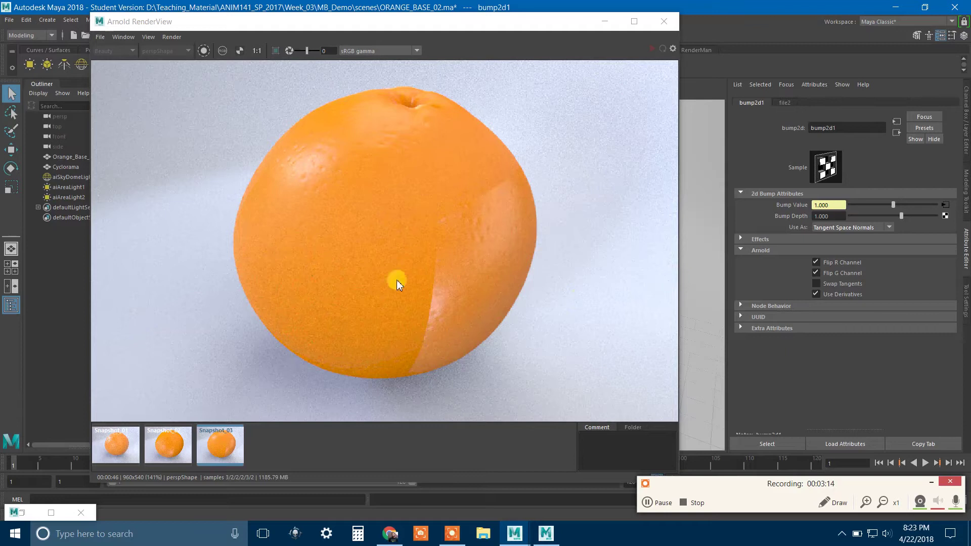
pyautogui.click(219, 444)
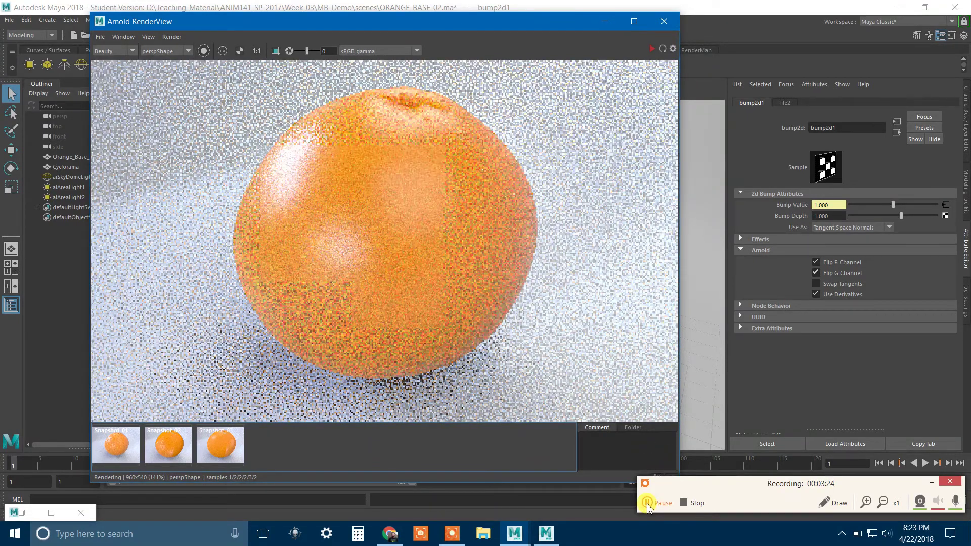
pyautogui.click(649, 508)
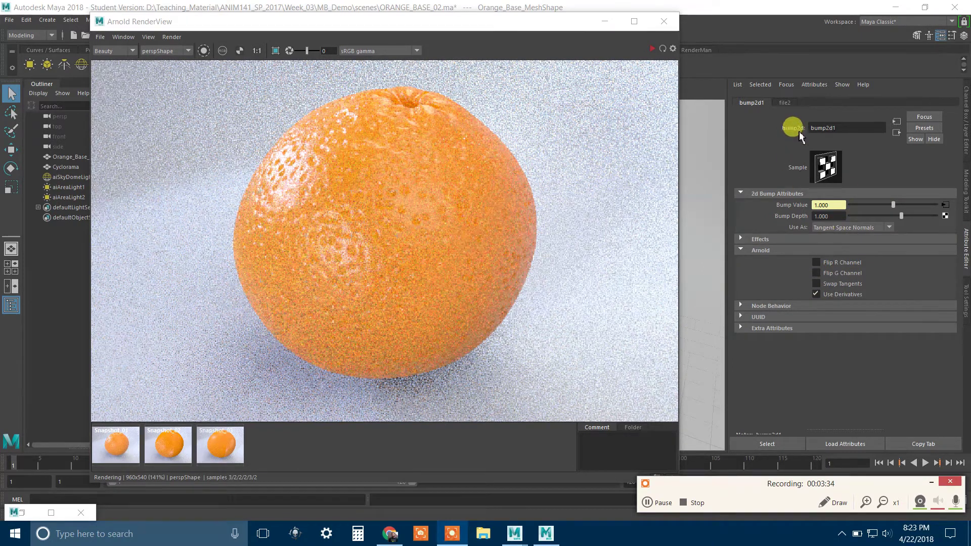
# Show the file2 texture attributes and compare the first and third render snapshots of the orange's skin
pyautogui.click(786, 104)
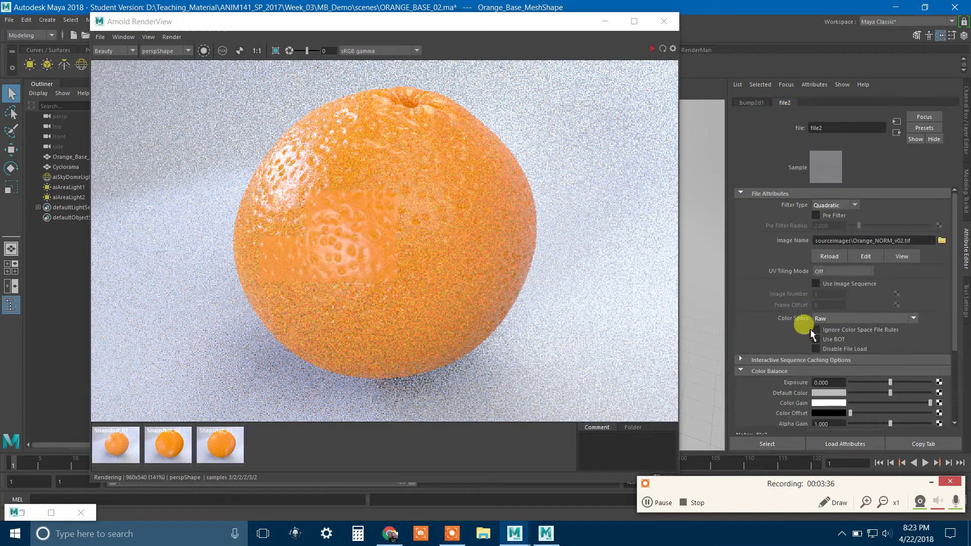
pyautogui.click(524, 39)
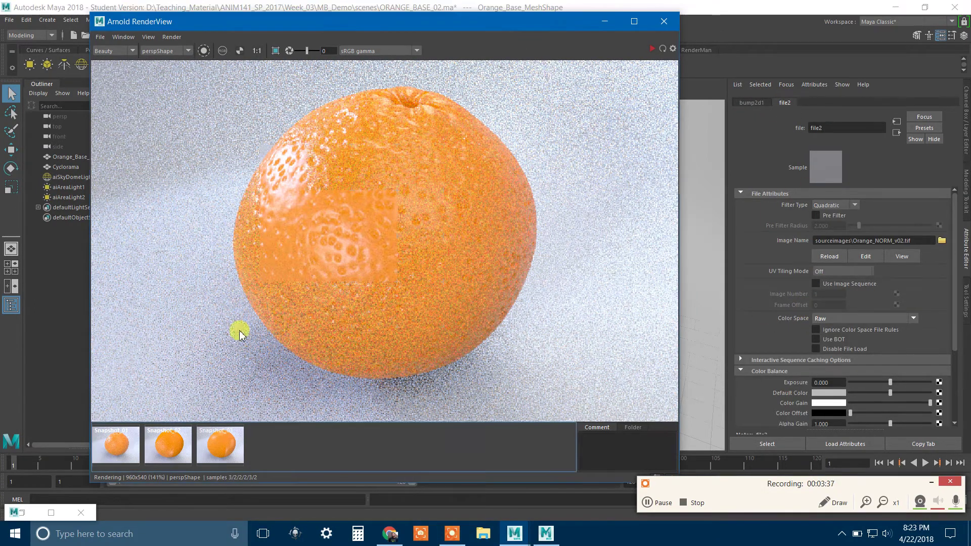
pyautogui.click(124, 449)
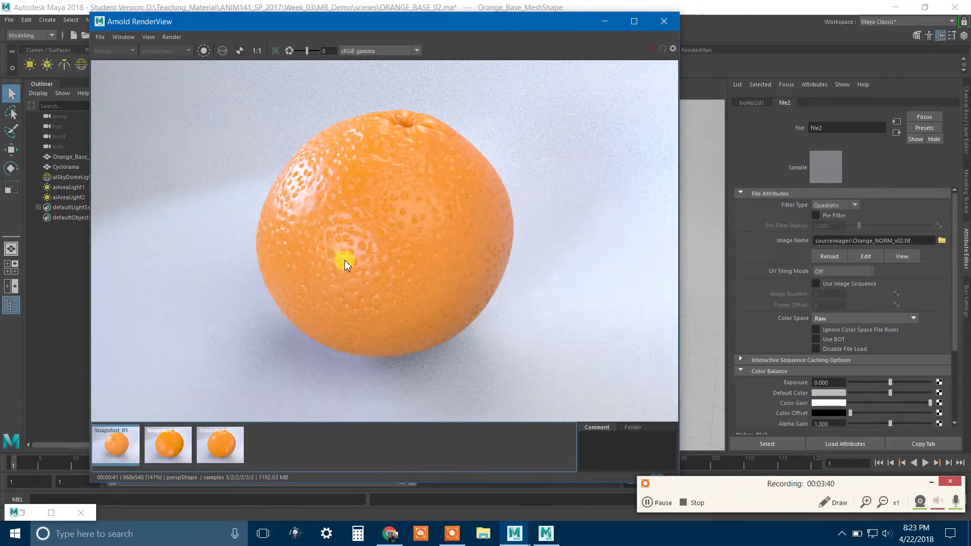
pyautogui.scroll(2, 414, 256)
pyautogui.scroll(-2, 414, 256)
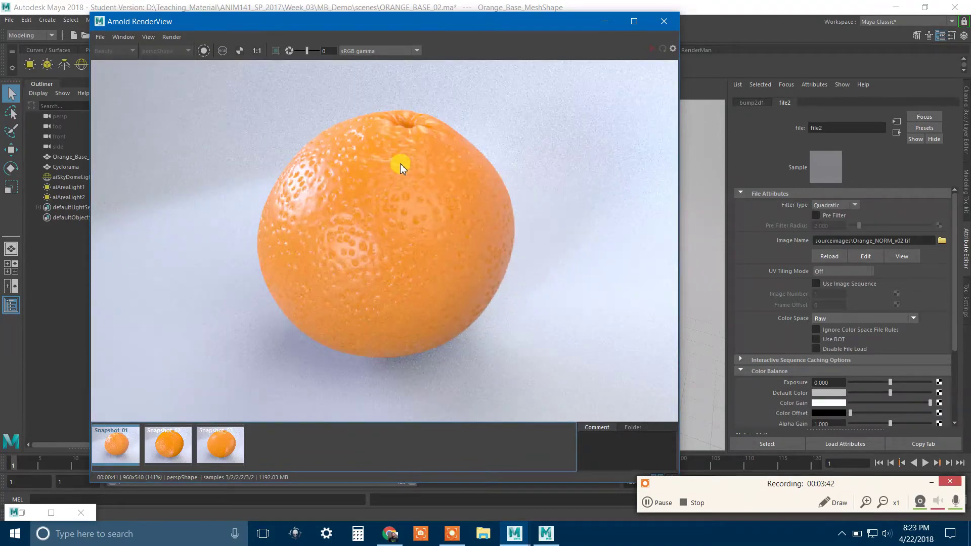
pyautogui.moveTo(569, 21); pyautogui.dragTo(589, 20)
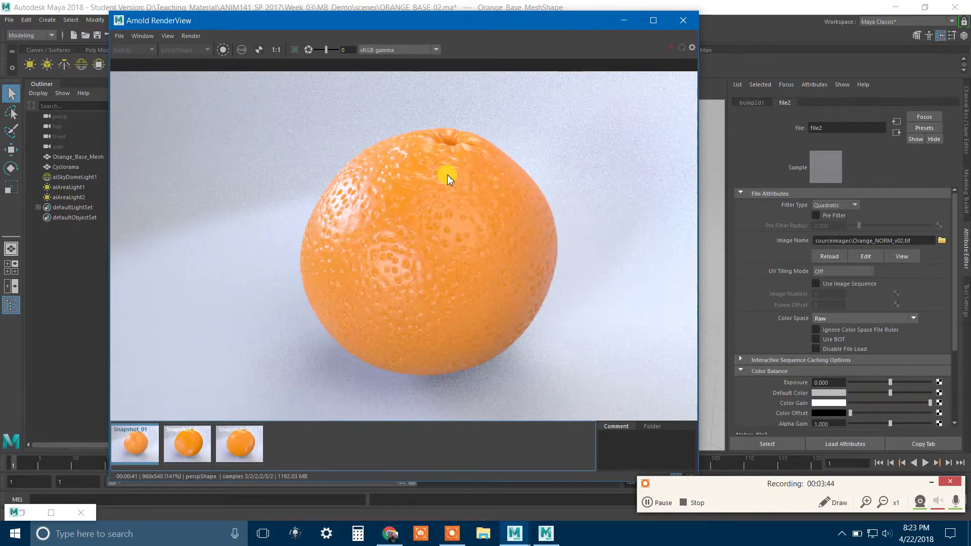
pyautogui.scroll(-1, 456, 183)
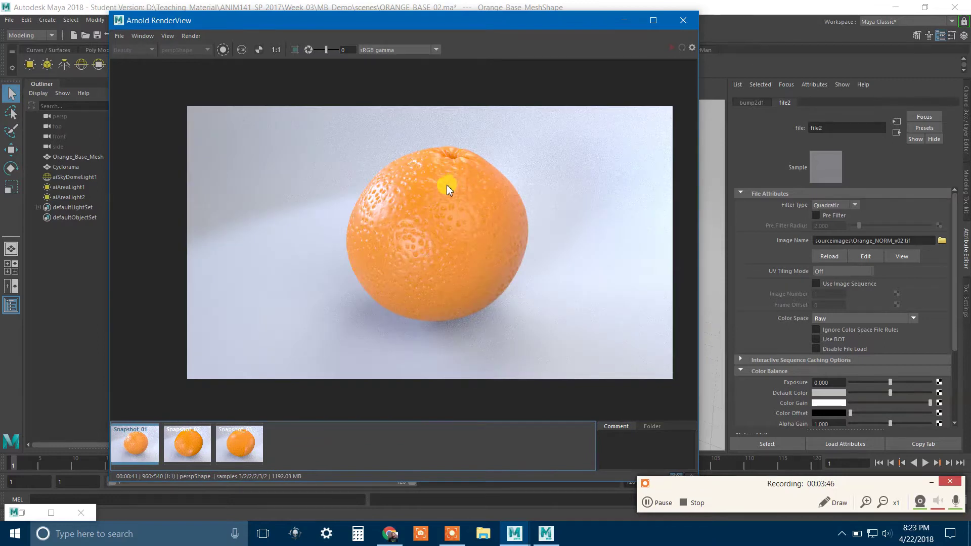
pyautogui.click(254, 442)
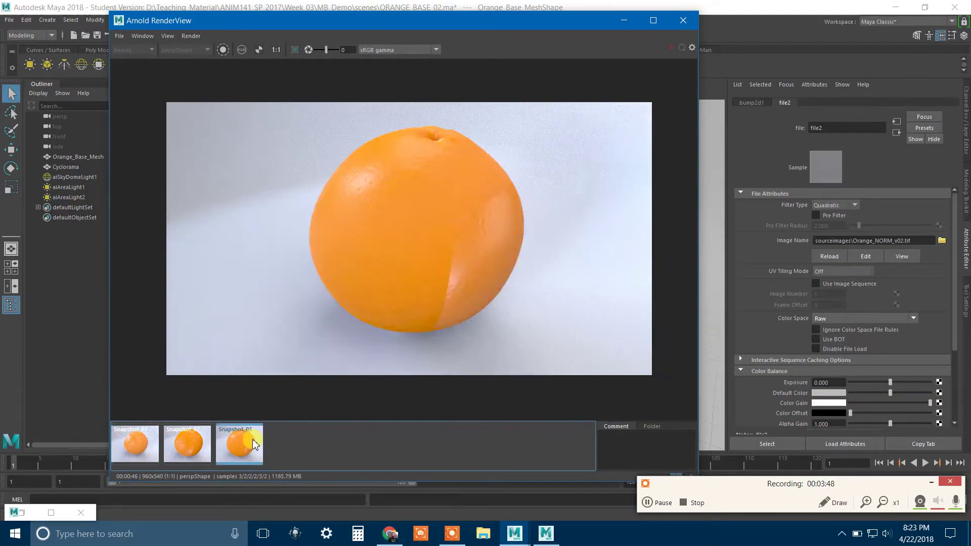
# Abort the running render in Arnold RenderView and inspect the orange's surface up close
pyautogui.click(191, 36)
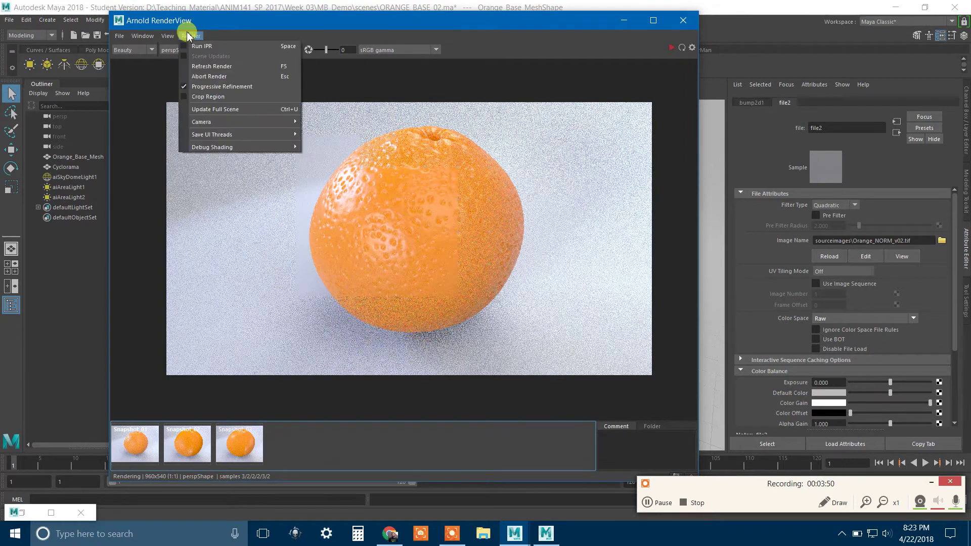
pyautogui.click(188, 76)
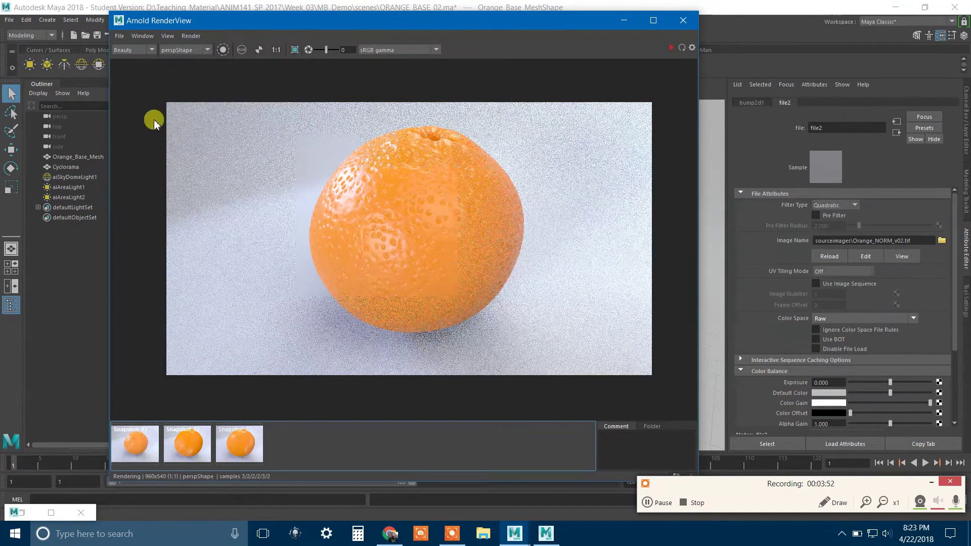
pyautogui.scroll(2, 403, 208)
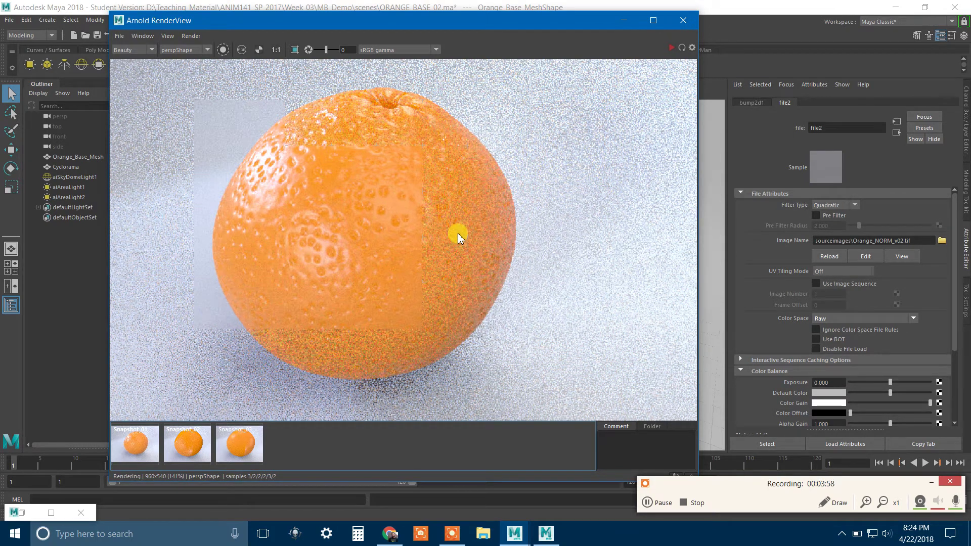
pyautogui.scroll(-2, 457, 233)
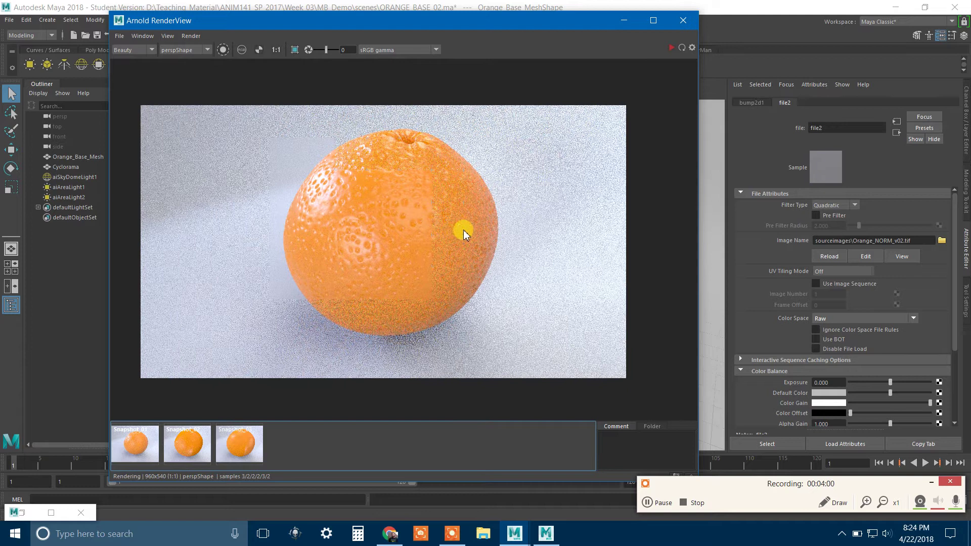
# Minimize Arnold RenderView, switch to Mudbox and view the orange sculpt against the scene grid
pyautogui.click(627, 23)
pyautogui.click(473, 301)
pyautogui.keyDown('alt'); pyautogui.moveTo(498, 306); pyautogui.dragTo(494, 358); pyautogui.keyUp('alt')
pyautogui.click(547, 535)
pyautogui.keyDown('alt'); pyautogui.moveTo(604, 261); pyautogui.dragTo(454, 324); pyautogui.keyUp('alt')
pyautogui.keyDown('alt'); pyautogui.moveTo(454, 324); pyautogui.dragTo(319, 261, button='right'); pyautogui.keyUp('alt')
pyautogui.keyDown('alt'); pyautogui.moveTo(319, 262); pyautogui.dragTo(349, 218); pyautogui.keyUp('alt')
pyautogui.keyDown('alt'); pyautogui.moveTo(349, 217); pyautogui.dragTo(242, 207, button='right'); pyautogui.keyUp('alt')
pyautogui.keyDown('alt'); pyautogui.moveTo(314, 202); pyautogui.dragTo(371, 244); pyautogui.keyUp('alt')
pyautogui.keyDown('alt'); pyautogui.moveTo(371, 244); pyautogui.dragTo(475, 277, button='right'); pyautogui.keyUp('alt')
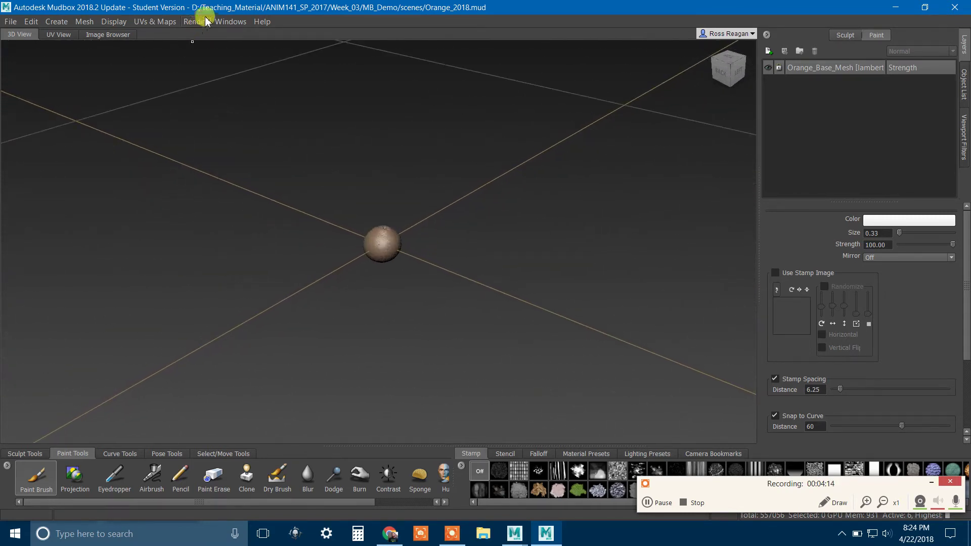
# Check the Linear Units in Mudbox's User Interface preferences and close the preferences
pyautogui.click(247, 23)
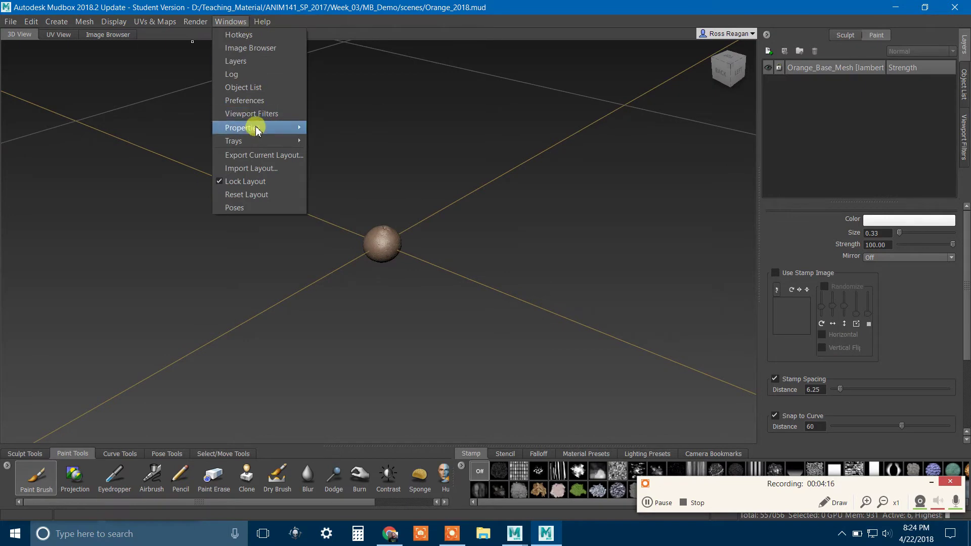
pyautogui.moveTo(257, 130)
pyautogui.click(244, 100)
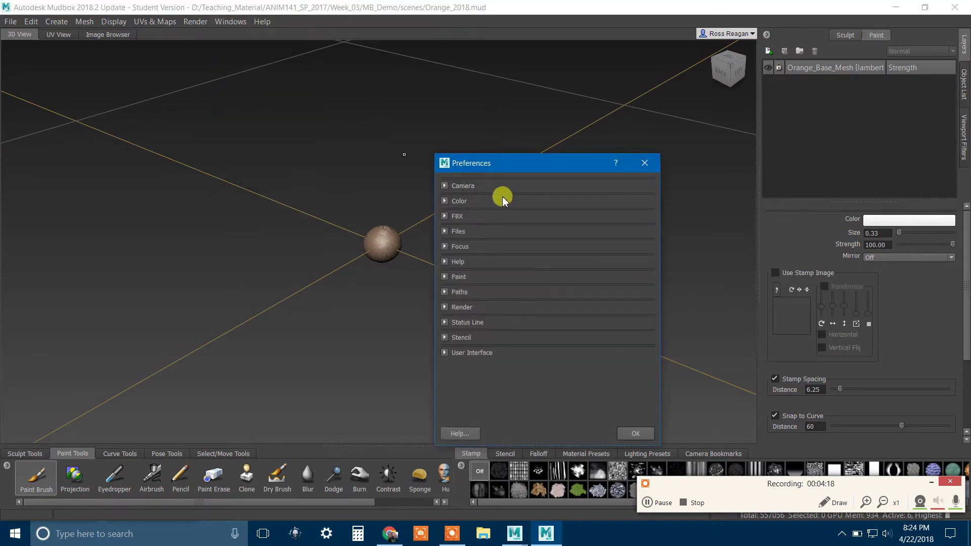
pyautogui.click(444, 261)
pyautogui.click(445, 260)
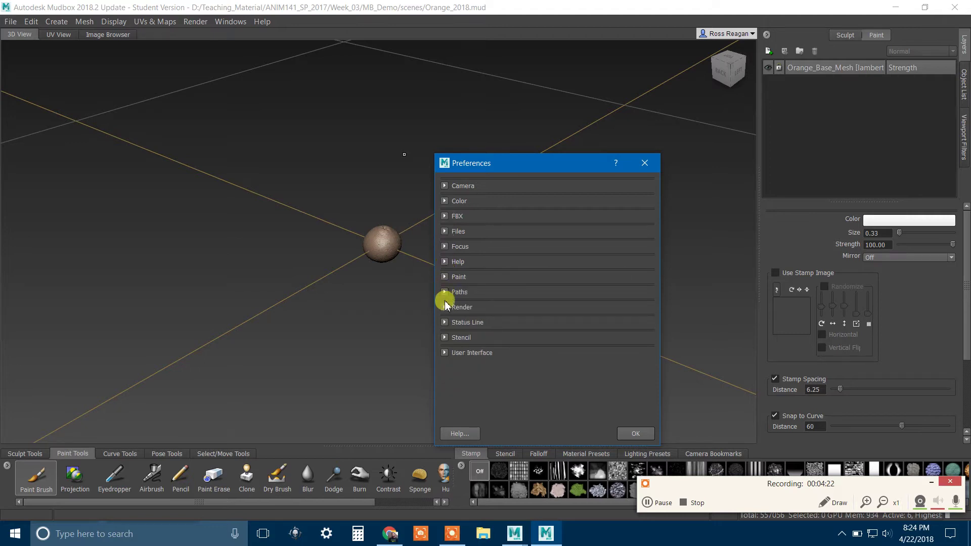
pyautogui.click(444, 352)
pyautogui.scroll(-1, 473, 363)
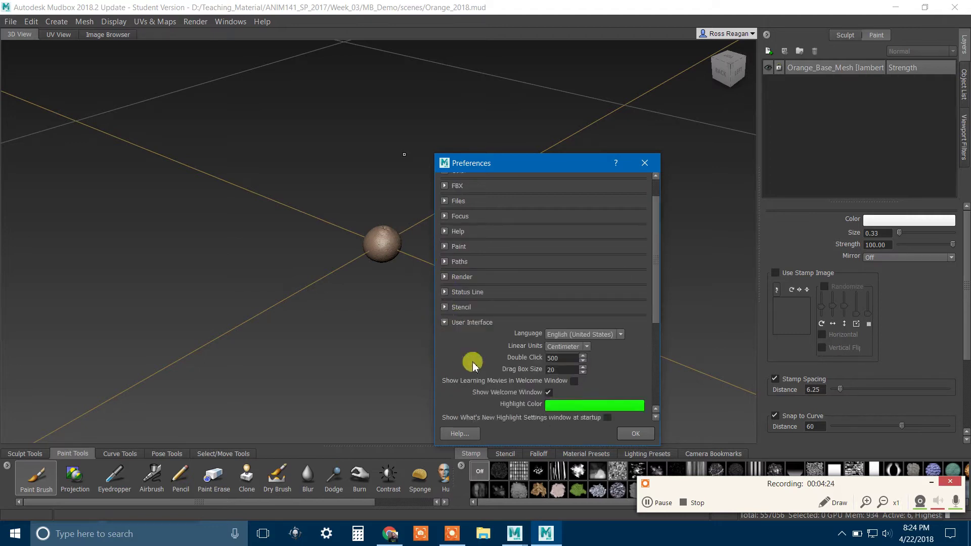
pyautogui.scroll(-3, 473, 364)
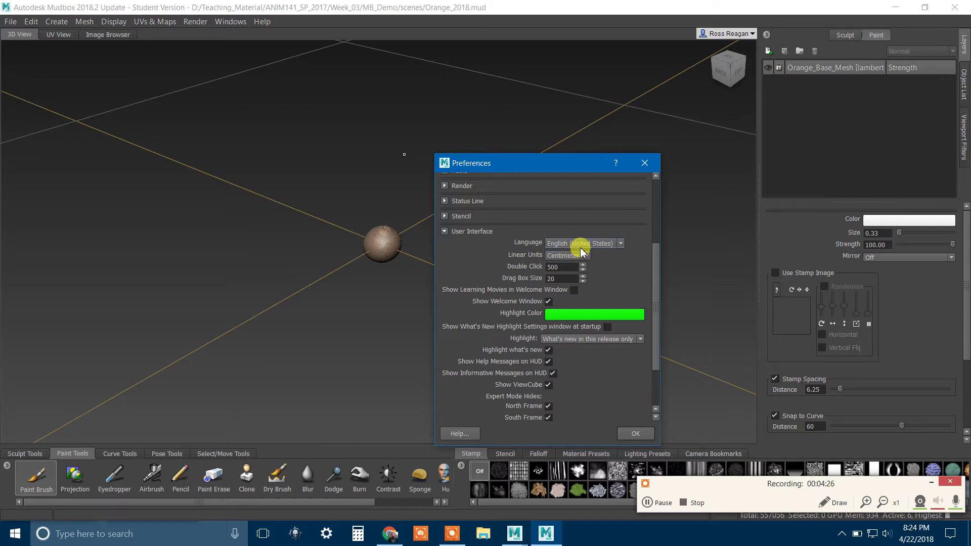
pyautogui.click(635, 433)
# Examine the orange sculpt in Mudbox from several angles, judging its scale against the grid and its pore detail up close
pyautogui.keyDown('alt'); pyautogui.moveTo(577, 310); pyautogui.dragTo(285, 274); pyautogui.keyUp('alt')
pyautogui.keyDown('alt'); pyautogui.moveTo(284, 274); pyautogui.dragTo(404, 288, button='right'); pyautogui.keyUp('alt')
pyautogui.keyDown('alt'); pyautogui.moveTo(405, 288); pyautogui.dragTo(685, 297); pyautogui.keyUp('alt')
pyautogui.keyDown('alt'); pyautogui.moveTo(685, 297); pyautogui.dragTo(409, 273, button='right'); pyautogui.keyUp('alt')
pyautogui.keyDown('alt'); pyautogui.moveTo(410, 273); pyautogui.dragTo(236, 304); pyautogui.keyUp('alt')
pyautogui.keyDown('alt'); pyautogui.moveTo(236, 303); pyautogui.dragTo(507, 341, button='right'); pyautogui.keyUp('alt')
pyautogui.keyDown('alt'); pyautogui.moveTo(507, 341); pyautogui.dragTo(405, 323); pyautogui.keyUp('alt')
pyautogui.keyDown('alt'); pyautogui.moveTo(405, 324); pyautogui.dragTo(458, 352, button='right'); pyautogui.keyUp('alt')
pyautogui.keyDown('alt'); pyautogui.moveTo(458, 351); pyautogui.dragTo(533, 335); pyautogui.keyUp('alt')
pyautogui.keyDown('alt'); pyautogui.moveTo(461, 312); pyautogui.dragTo(462, 286); pyautogui.keyUp('alt')
pyautogui.keyDown('alt'); pyautogui.moveTo(463, 286); pyautogui.dragTo(531, 306, button='right'); pyautogui.keyUp('alt')
pyautogui.keyDown('alt'); pyautogui.moveTo(531, 306); pyautogui.dragTo(397, 274); pyautogui.keyUp('alt')
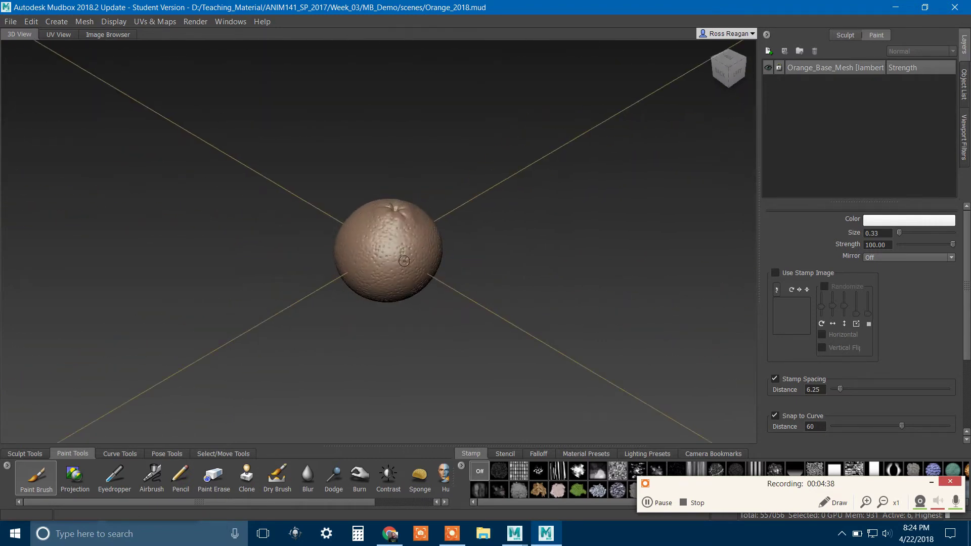
pyautogui.keyDown('alt'); pyautogui.moveTo(317, 312); pyautogui.dragTo(349, 286); pyautogui.keyUp('alt')
pyautogui.keyDown('alt'); pyautogui.moveTo(349, 286); pyautogui.dragTo(536, 293, button='right'); pyautogui.keyUp('alt')
pyautogui.keyDown('alt'); pyautogui.moveTo(537, 294); pyautogui.dragTo(677, 214); pyautogui.keyUp('alt')
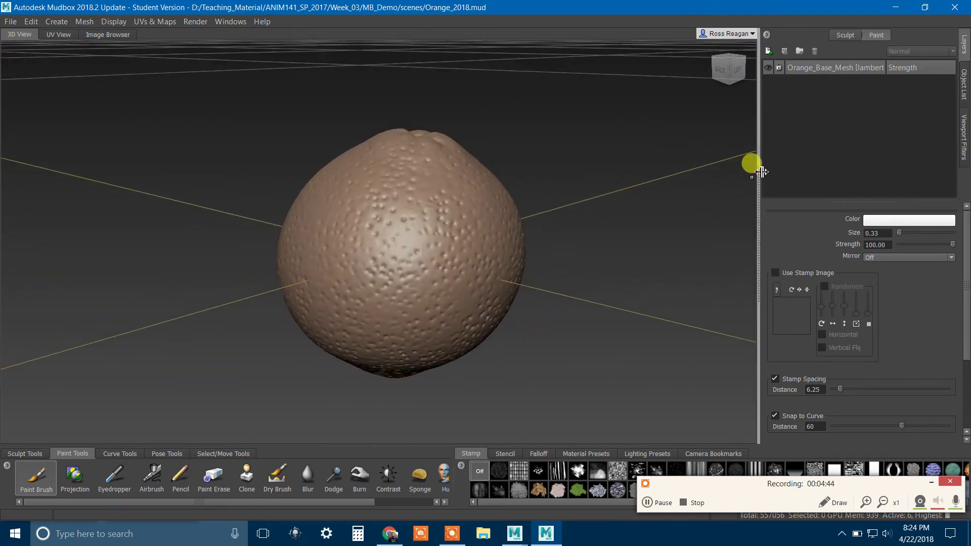
# Select the whole orange model and bring up the selection and transform tools
pyautogui.rightClick(418, 211)
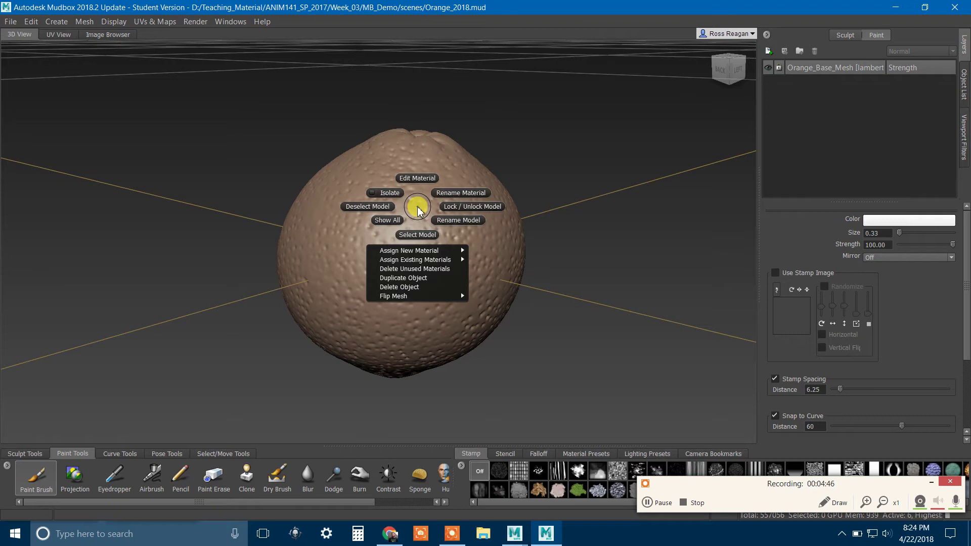
pyautogui.click(418, 235)
pyautogui.click(224, 454)
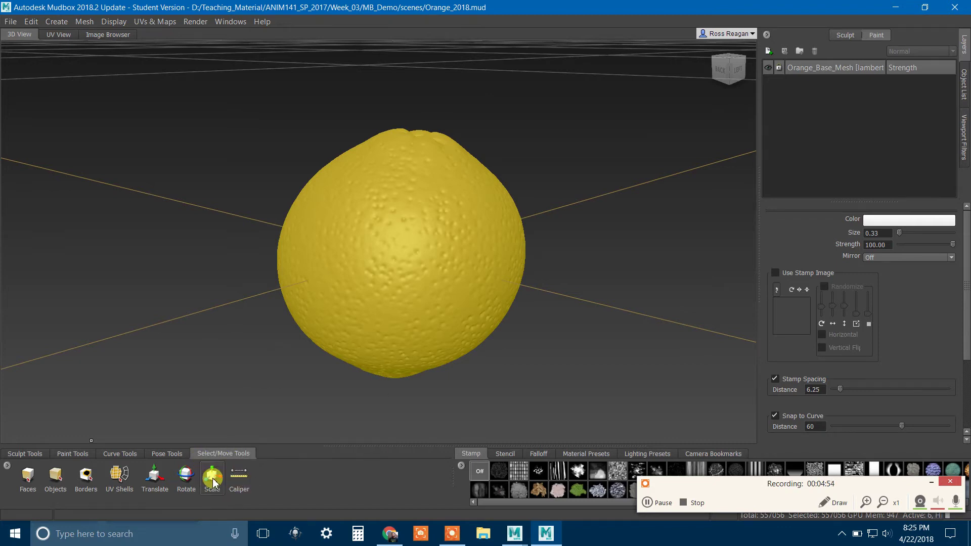
# Scale the orange sculpt to 25 on all three axes and frame it in the view
pyautogui.click(211, 474)
pyautogui.click(885, 243)
pyautogui.write('2')
pyautogui.click(902, 243)
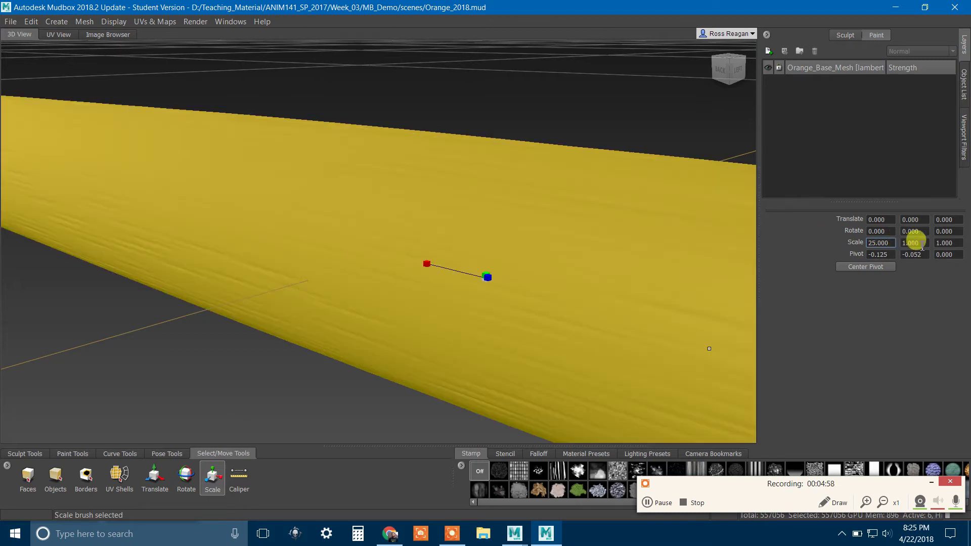
pyautogui.click(943, 243)
pyautogui.write('25')
pyautogui.press('Return')
pyautogui.press('f')
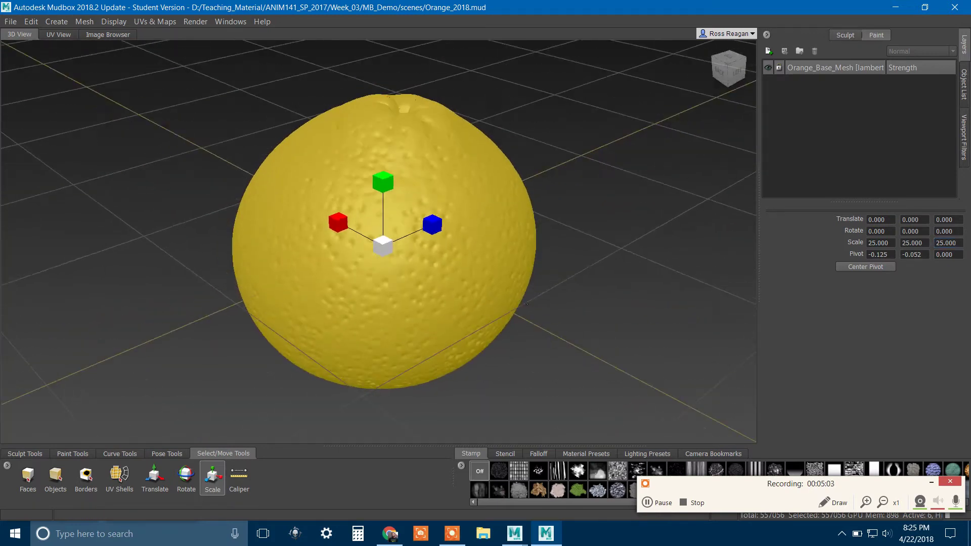
# Reset the orange sculpt's scale to 1 on all three axes and frame it
pyautogui.keyDown('alt'); pyautogui.moveTo(527, 304); pyautogui.dragTo(459, 249); pyautogui.keyUp('alt')
pyautogui.keyDown('alt'); pyautogui.moveTo(532, 262); pyautogui.dragTo(462, 289); pyautogui.keyUp('alt')
pyautogui.keyDown('alt'); pyautogui.moveTo(314, 194); pyautogui.dragTo(377, 215); pyautogui.keyUp('alt')
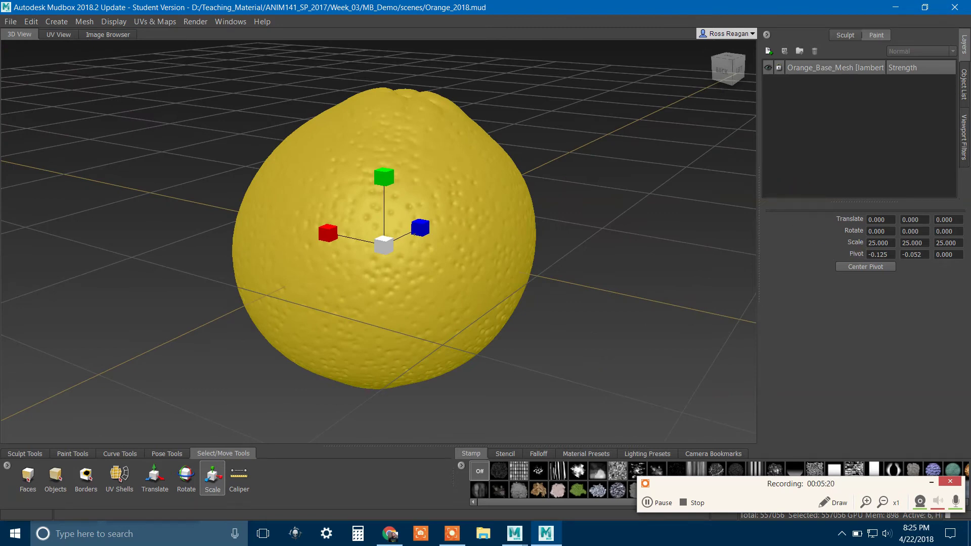
pyautogui.keyDown('alt'); pyautogui.moveTo(566, 222); pyautogui.dragTo(376, 96); pyautogui.keyUp('alt')
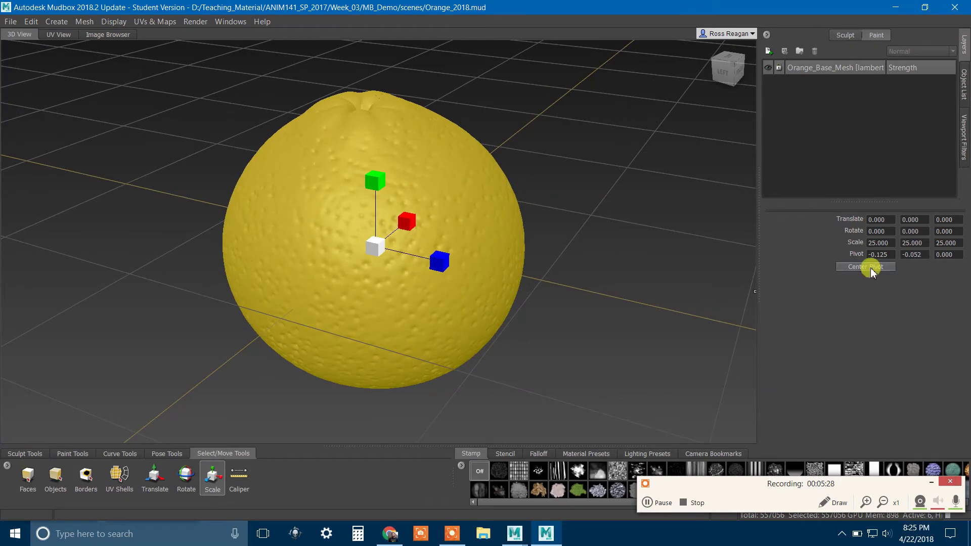
pyautogui.keyDown('alt'); pyautogui.moveTo(637, 297); pyautogui.dragTo(735, 284); pyautogui.keyUp('alt')
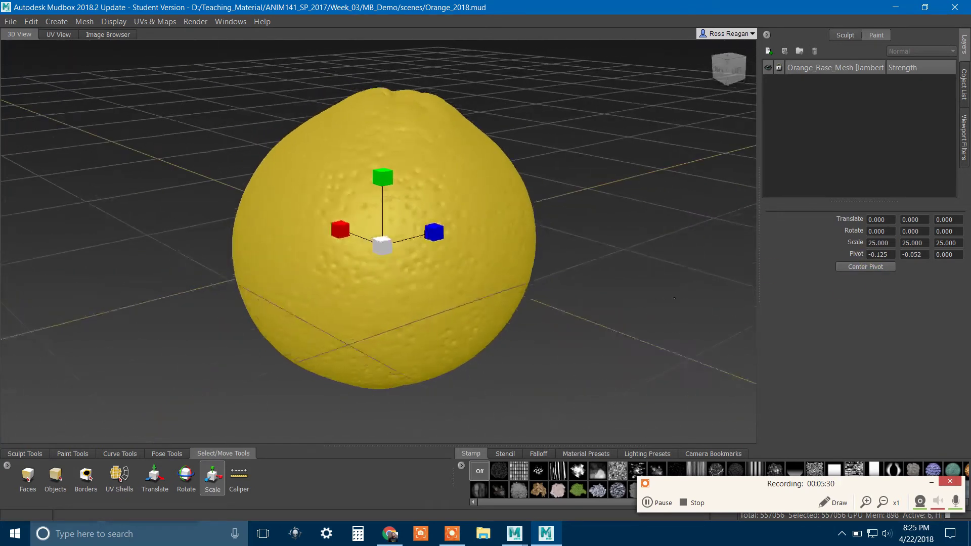
pyautogui.moveTo(889, 242); pyautogui.dragTo(858, 232)
pyautogui.write('11')
pyautogui.moveTo(960, 242); pyautogui.dragTo(848, 231)
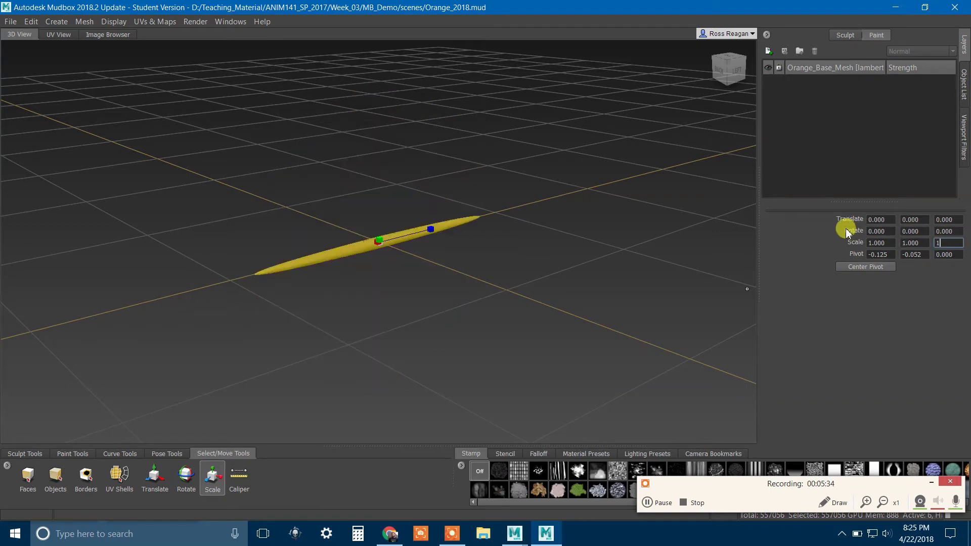
pyautogui.write('1')
pyautogui.press('Return')
pyautogui.press('f')
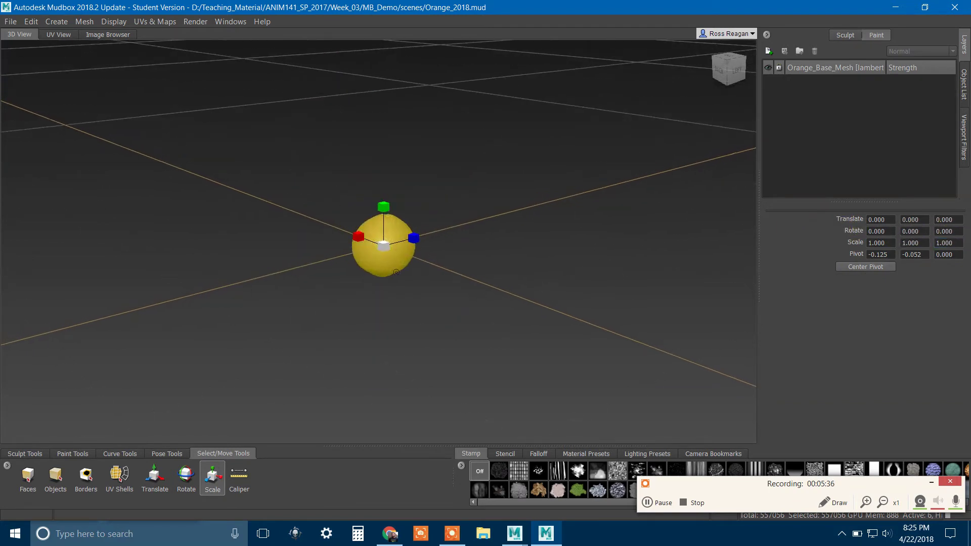
# Look over the texture map extraction operations and examine the orange sculpt from several angles
pyautogui.click(156, 21)
pyautogui.moveTo(174, 114)
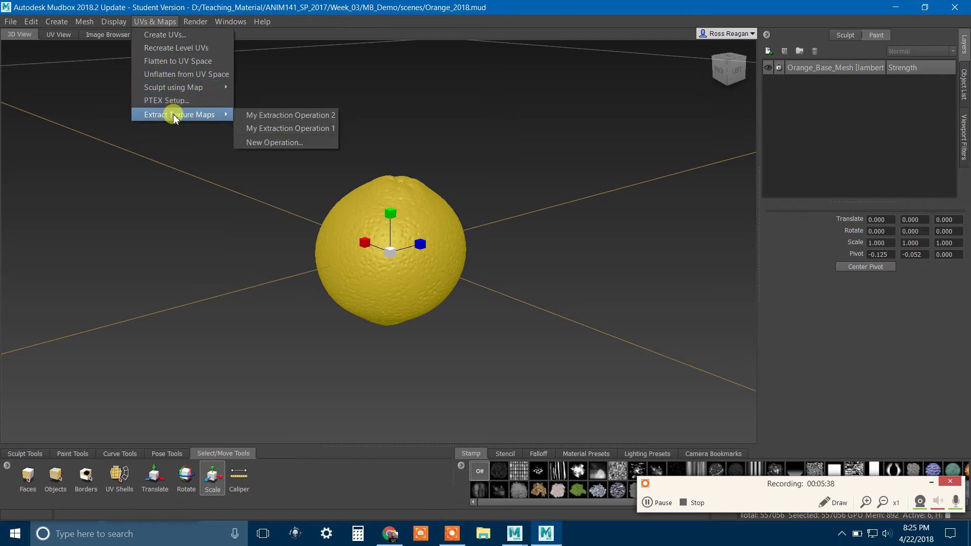
pyautogui.click(578, 261)
pyautogui.keyDown('alt'); pyautogui.moveTo(578, 261); pyautogui.dragTo(492, 235); pyautogui.keyUp('alt')
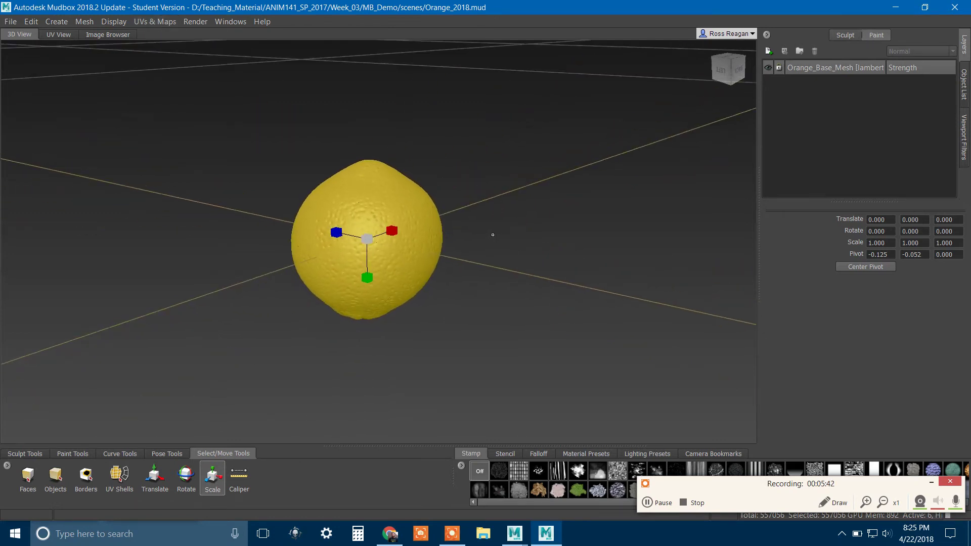
pyautogui.keyDown('alt'); pyautogui.moveTo(592, 185); pyautogui.dragTo(528, 228); pyautogui.keyUp('alt')
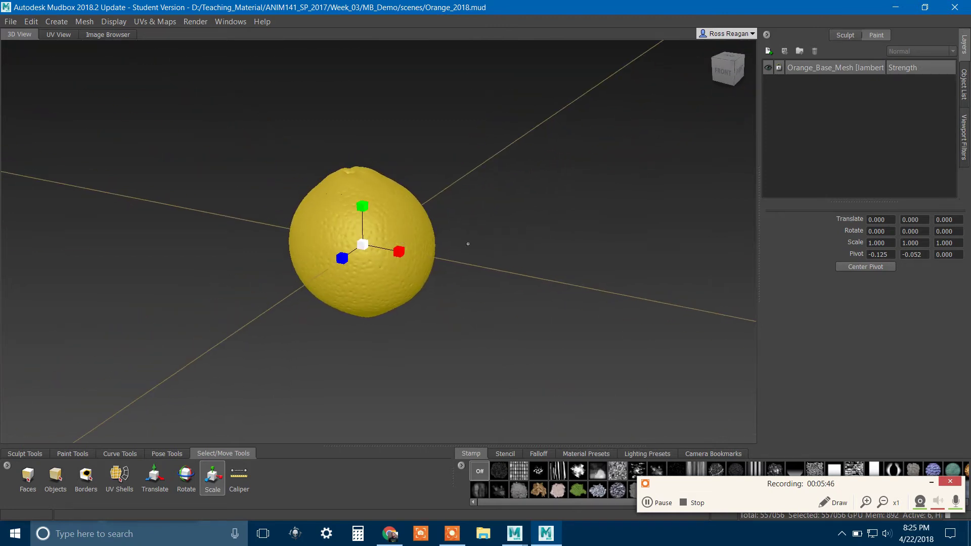
pyautogui.keyDown('alt'); pyautogui.moveTo(514, 261); pyautogui.dragTo(556, 282); pyautogui.keyUp('alt')
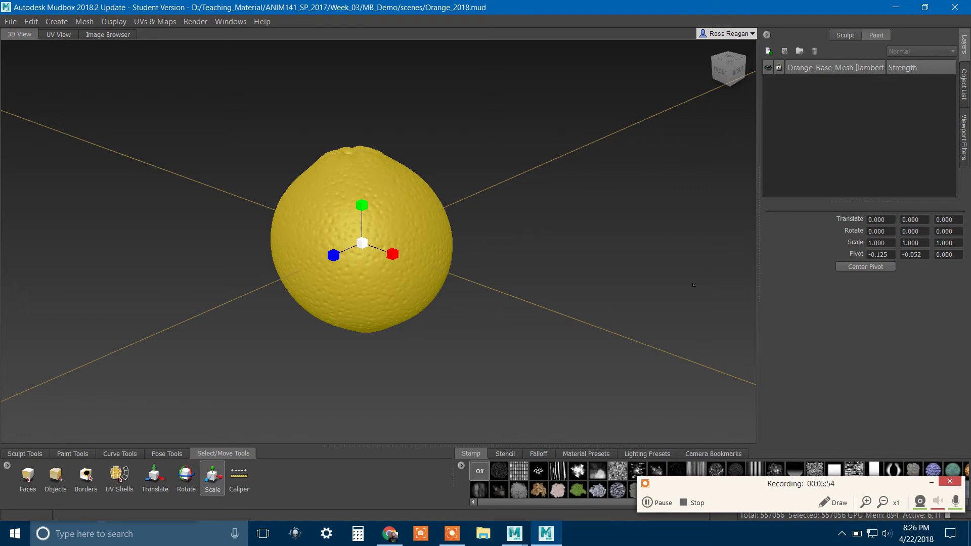
pyautogui.click(153, 22)
pyautogui.moveTo(179, 114)
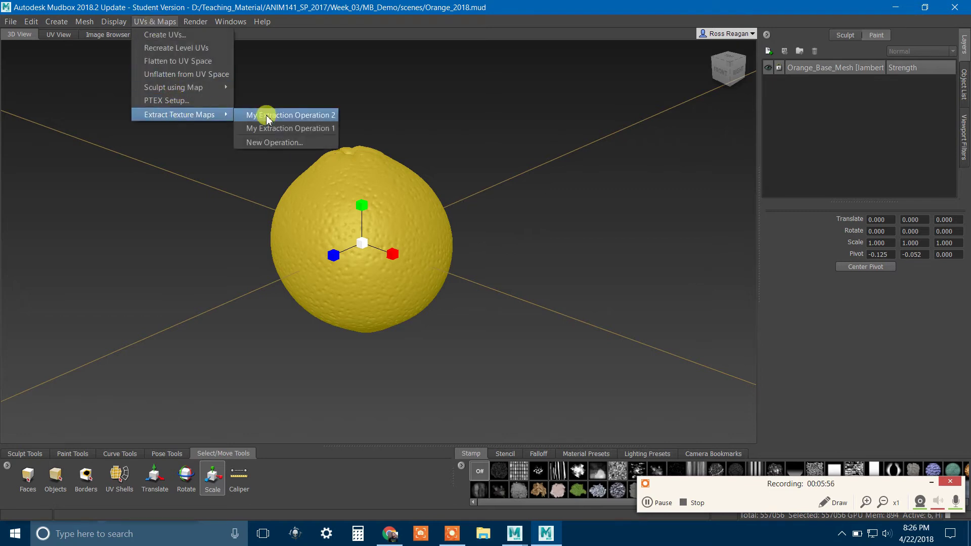
pyautogui.click(288, 143)
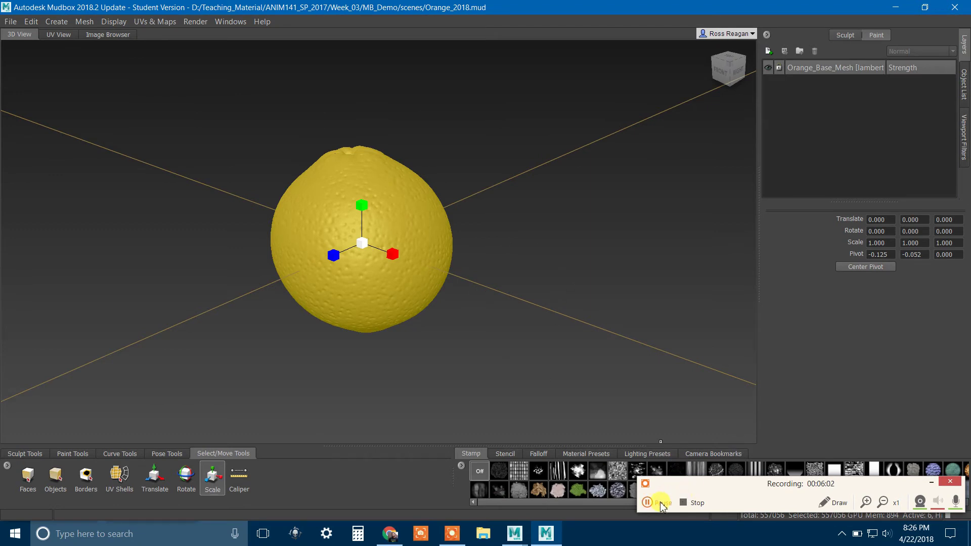
pyautogui.click(660, 503)
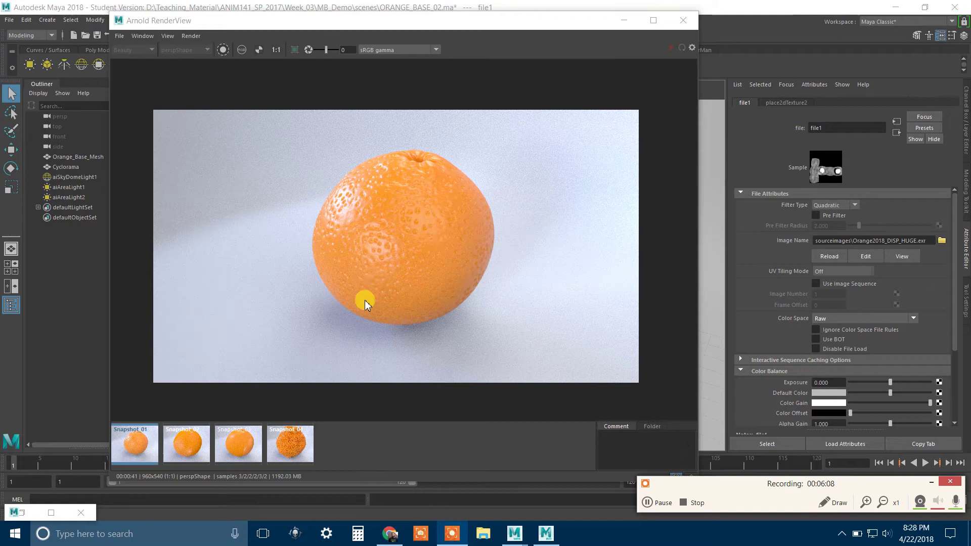
# Display Snapshot_04 in Arnold RenderView and examine the orange's displaced surface up close and in full
pyautogui.click(307, 447)
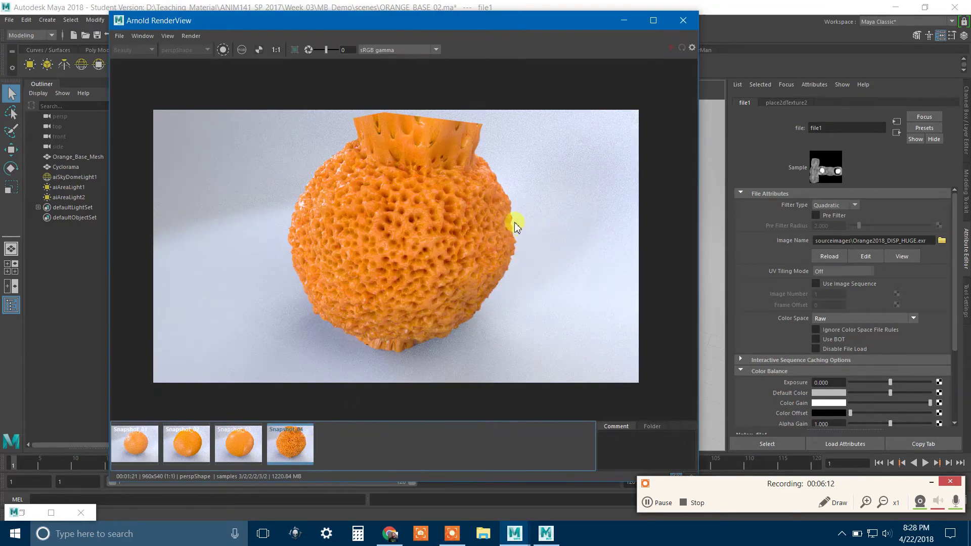
pyautogui.moveTo(516, 532)
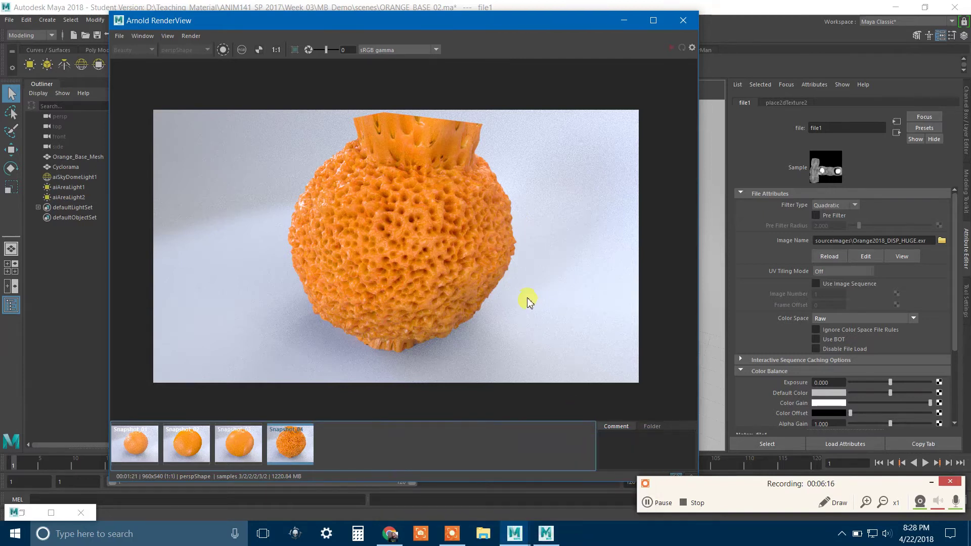
pyautogui.scroll(1, 465, 279)
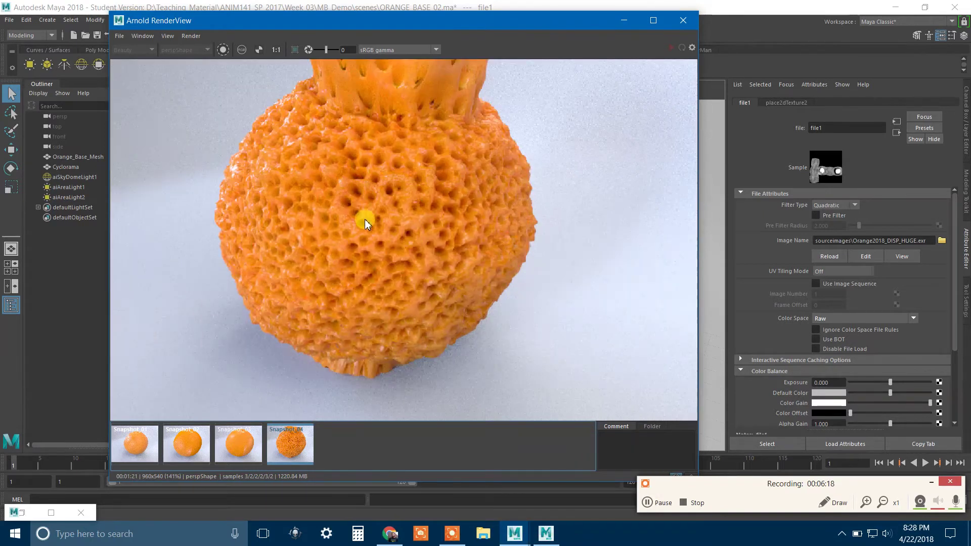
pyautogui.scroll(-1, 365, 219)
pyautogui.scroll(1, 423, 253)
pyautogui.scroll(-1, 406, 265)
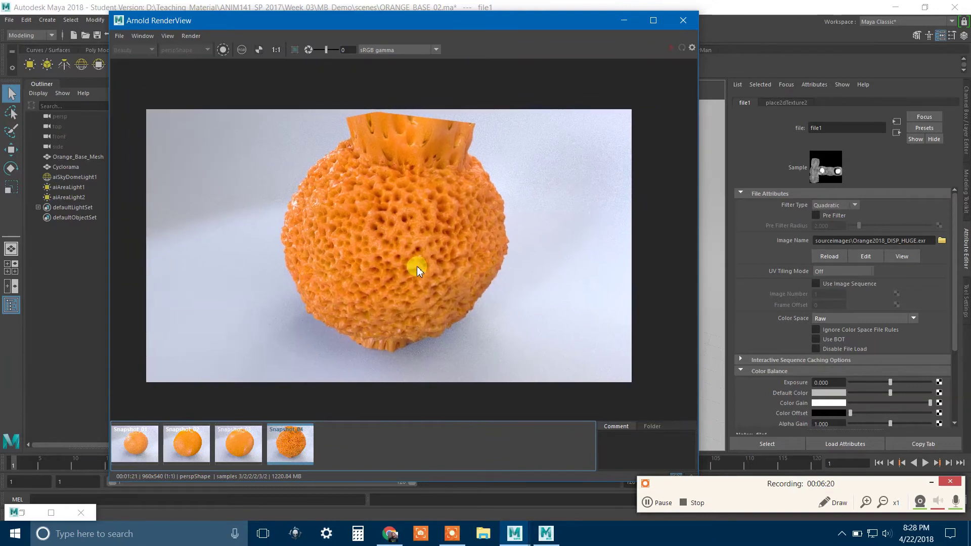
pyautogui.scroll(1, 465, 241)
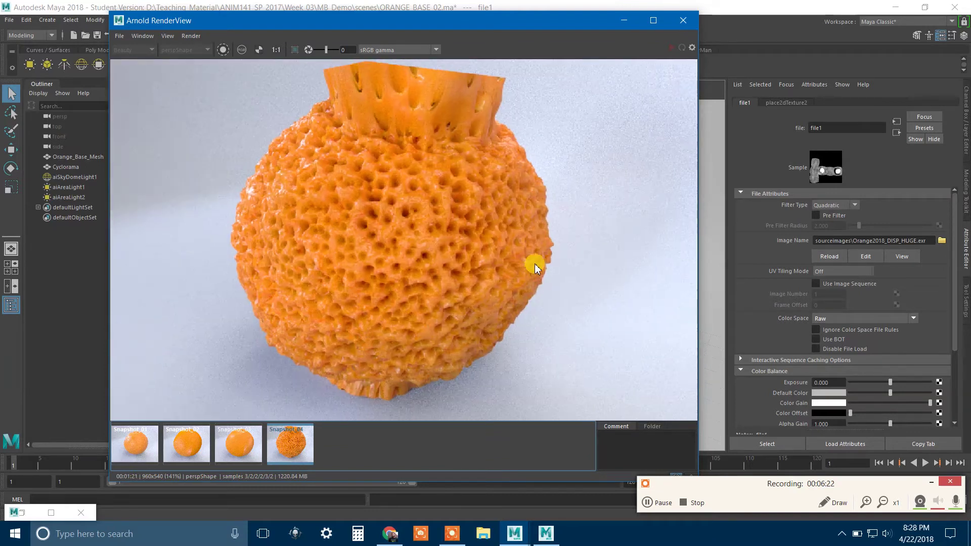
pyautogui.scroll(-2, 531, 262)
pyautogui.moveTo(510, 253); pyautogui.dragTo(491, 260, button='middle')
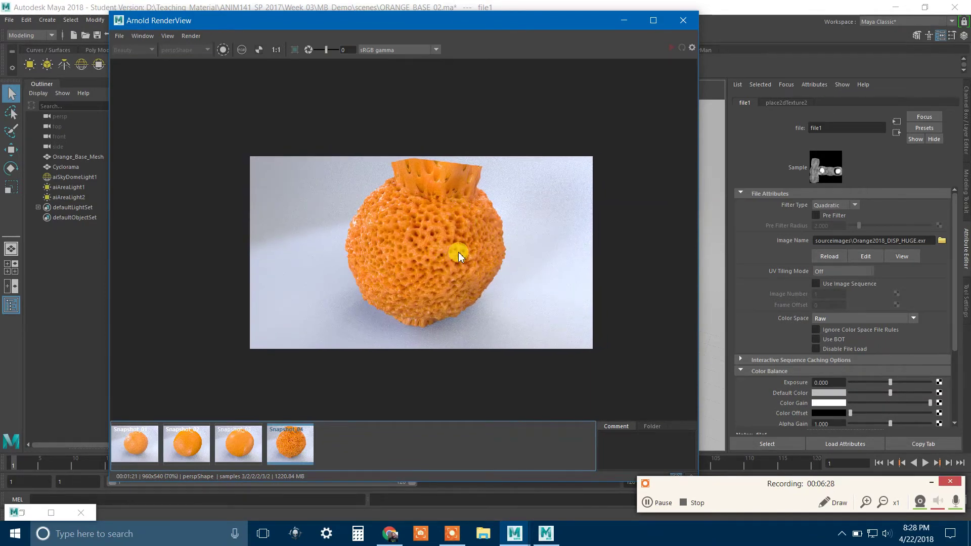
pyautogui.moveTo(445, 263); pyautogui.dragTo(407, 274, button='middle')
pyautogui.scroll(1, 439, 262)
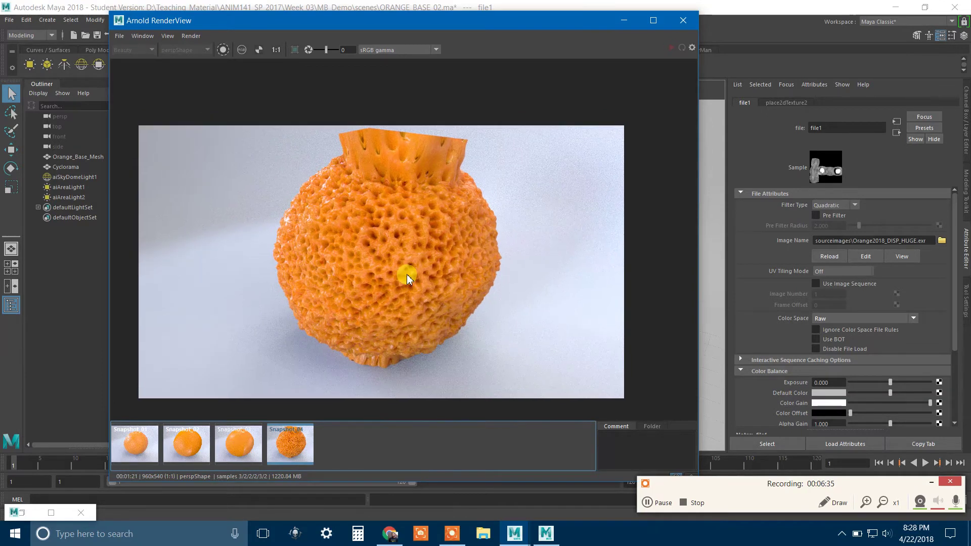
# Switch to Mudbox and check the texture map extraction operations and the orange's scale values
pyautogui.click(554, 533)
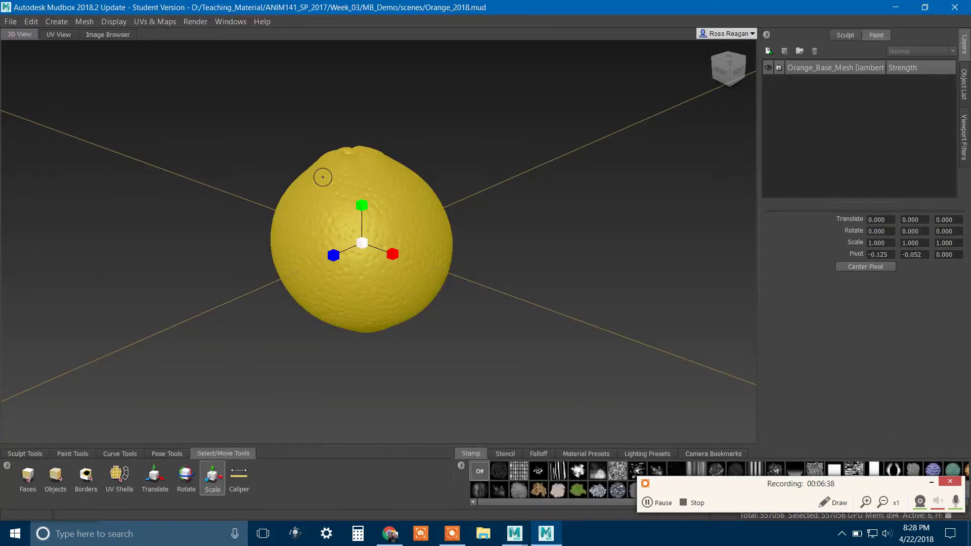
pyautogui.click(154, 21)
pyautogui.moveTo(175, 114)
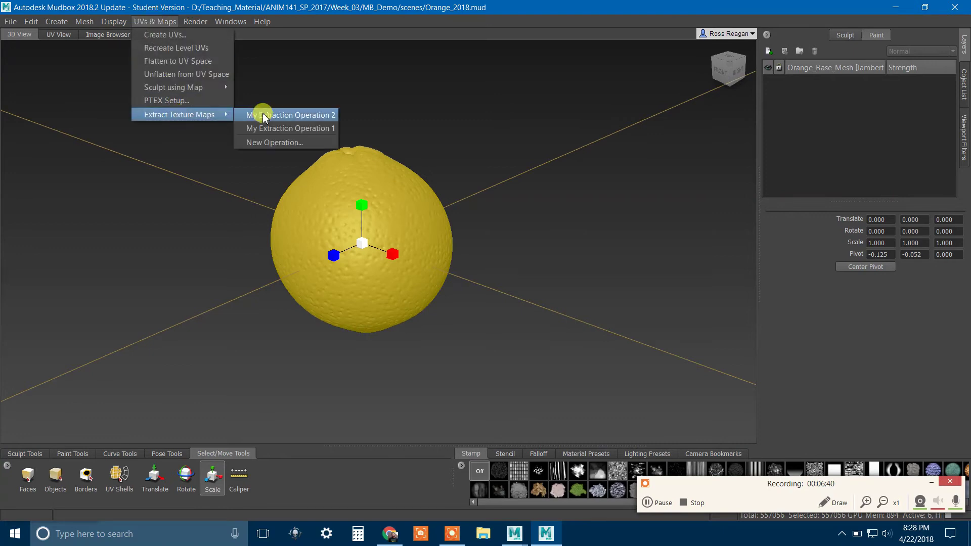
pyautogui.click(842, 251)
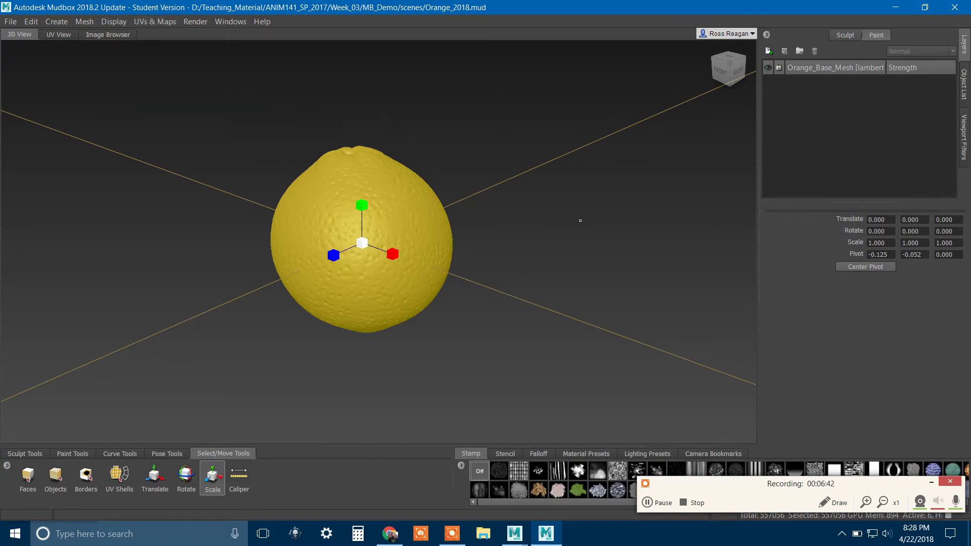
pyautogui.click(877, 244)
pyautogui.keyDown('alt'); pyautogui.moveTo(422, 260); pyautogui.dragTo(442, 257, button='right'); pyautogui.keyUp('alt')
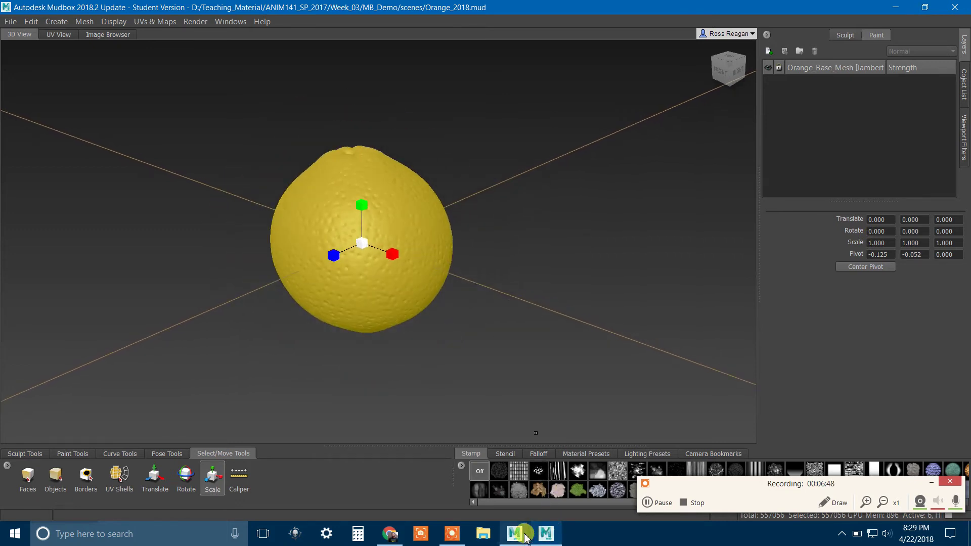
# Switch back to Maya, display Snapshot_01 and restore the Hypershade window
pyautogui.click(596, 499)
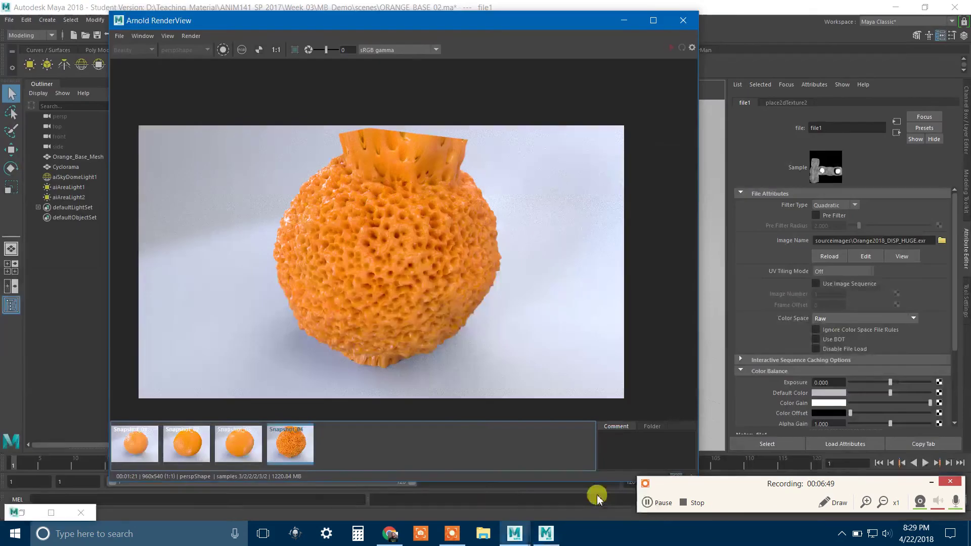
pyautogui.click(136, 444)
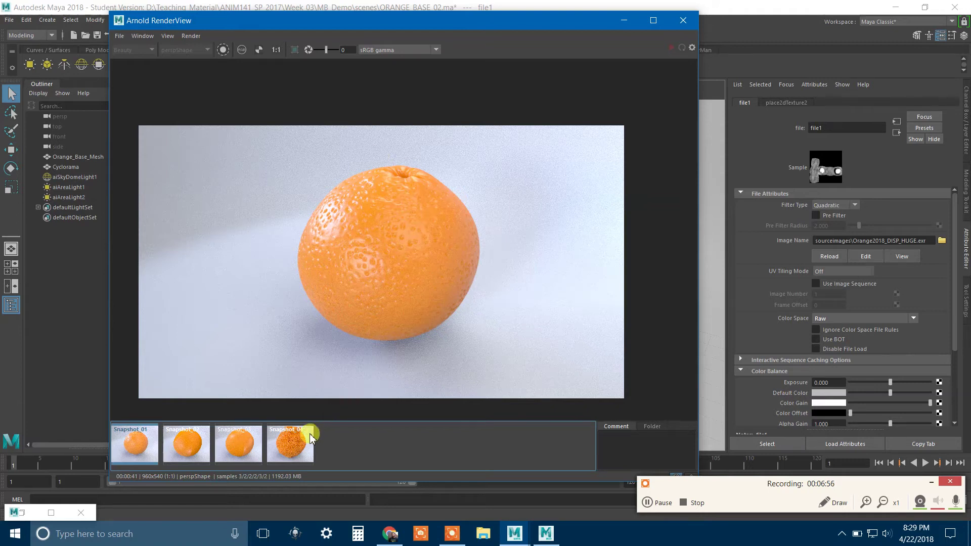
pyautogui.click(21, 512)
pyautogui.moveTo(537, 45); pyautogui.dragTo(427, 23)
pyautogui.moveTo(778, 451); pyautogui.dragTo(701, 455)
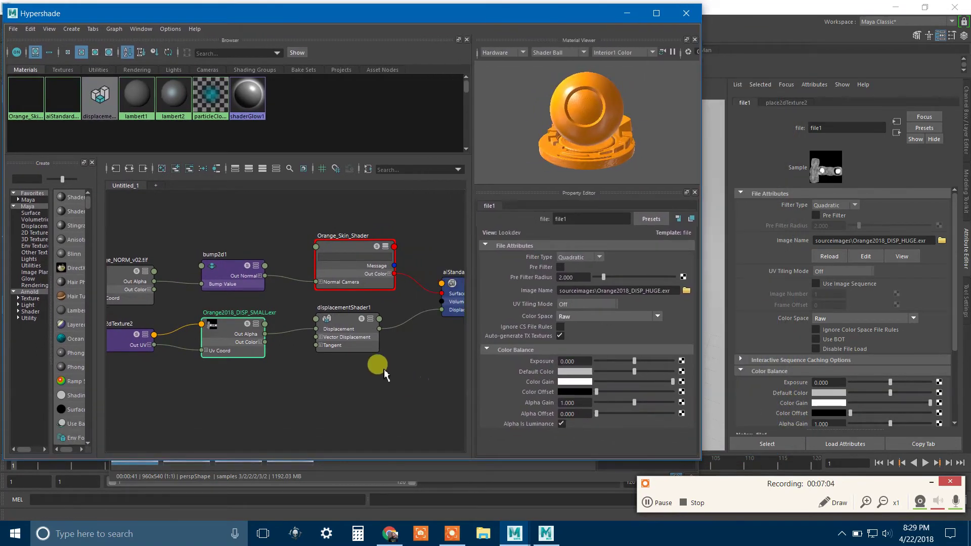
# Examine the Orange2018_DISP_SMALL.exr file node up close together with its color space and color balance attributes
pyautogui.moveTo(423, 334)
pyautogui.keyDown('alt'); pyautogui.mouseDown(button='middle')
pyautogui.moveTo(418, 325)
pyautogui.moveTo(369, 358)
pyautogui.moveTo(315, 351)
pyautogui.moveTo(317, 361)
pyautogui.moveTo(377, 373)
pyautogui.moveTo(138, 355)
pyautogui.mouseUp(button='middle'); pyautogui.keyUp('alt')
pyautogui.keyDown('alt'); pyautogui.moveTo(139, 356); pyautogui.dragTo(423, 346, button='right'); pyautogui.keyUp('alt')
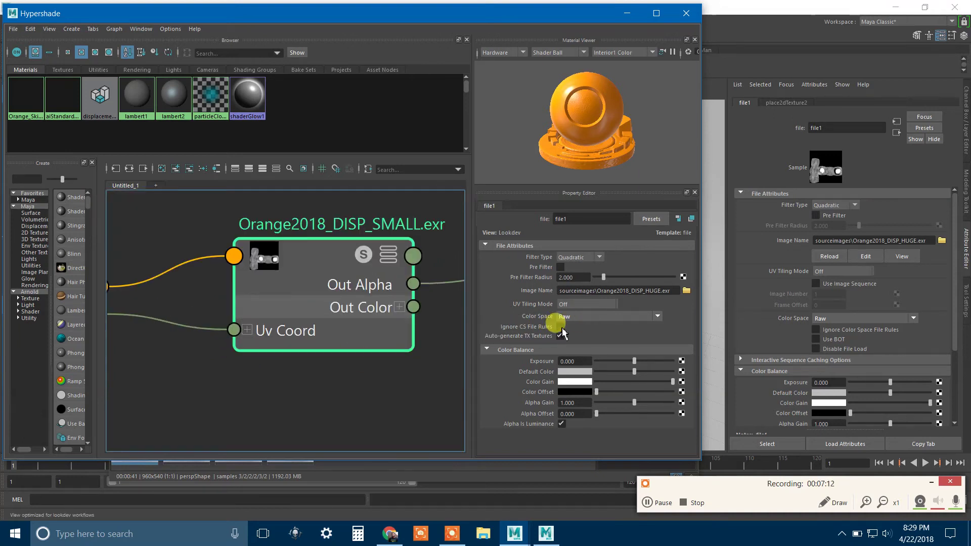
pyautogui.keyDown('alt'); pyautogui.moveTo(372, 377); pyautogui.dragTo(339, 385, button='middle'); pyautogui.keyUp('alt')
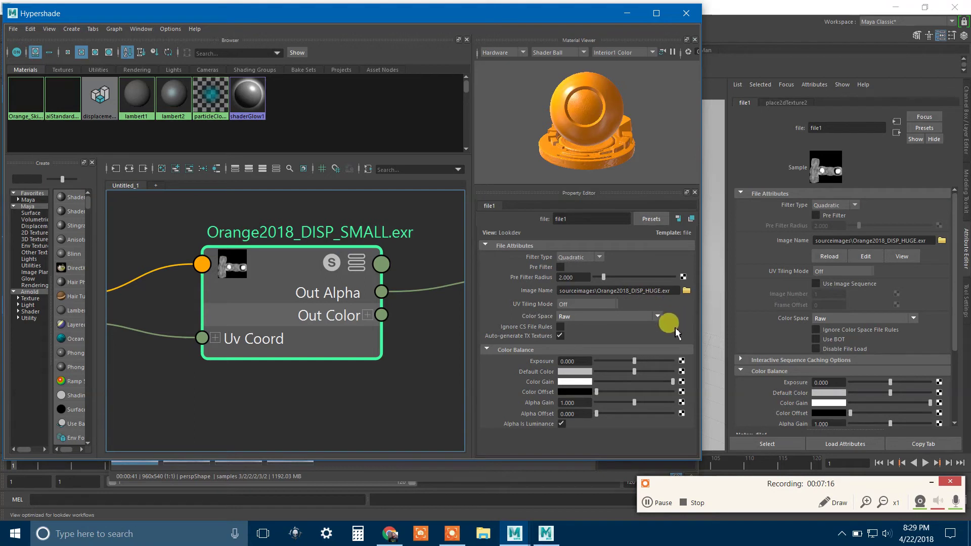
pyautogui.keyDown('alt'); pyautogui.moveTo(422, 348); pyautogui.dragTo(386, 347, button='middle'); pyautogui.keyUp('alt')
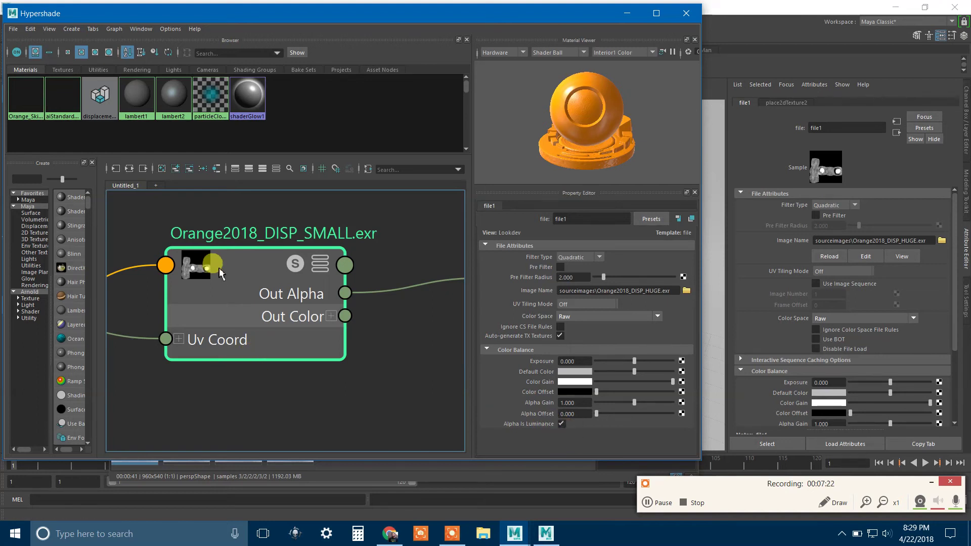
# Select the displacementShader1 node and review its displacement attributes and incoming file connection
pyautogui.keyDown('alt'); pyautogui.moveTo(396, 335); pyautogui.dragTo(166, 341, button='middle'); pyautogui.keyUp('alt')
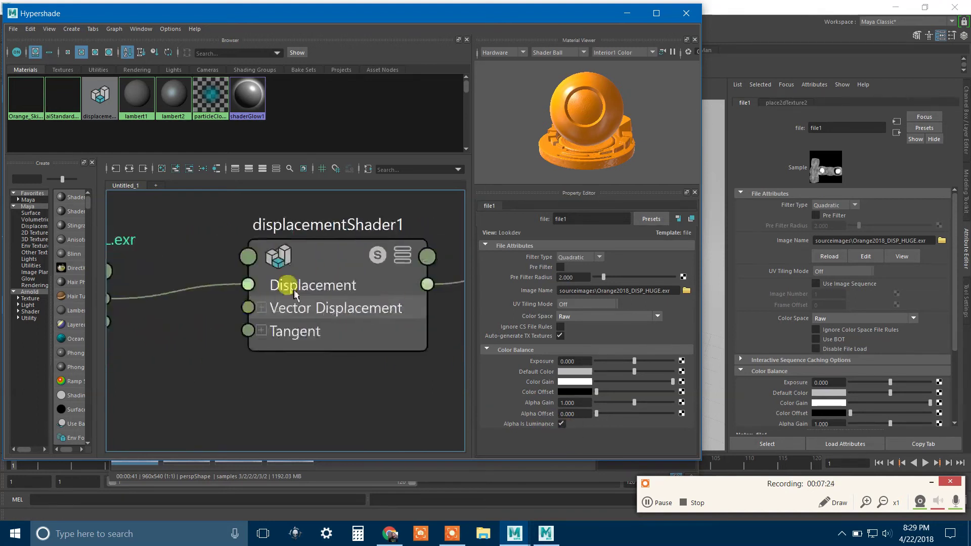
pyautogui.scroll(-4, 295, 293)
pyautogui.click(286, 296)
pyautogui.moveTo(294, 303); pyautogui.dragTo(301, 298)
pyautogui.click(119, 293)
pyautogui.click(299, 319)
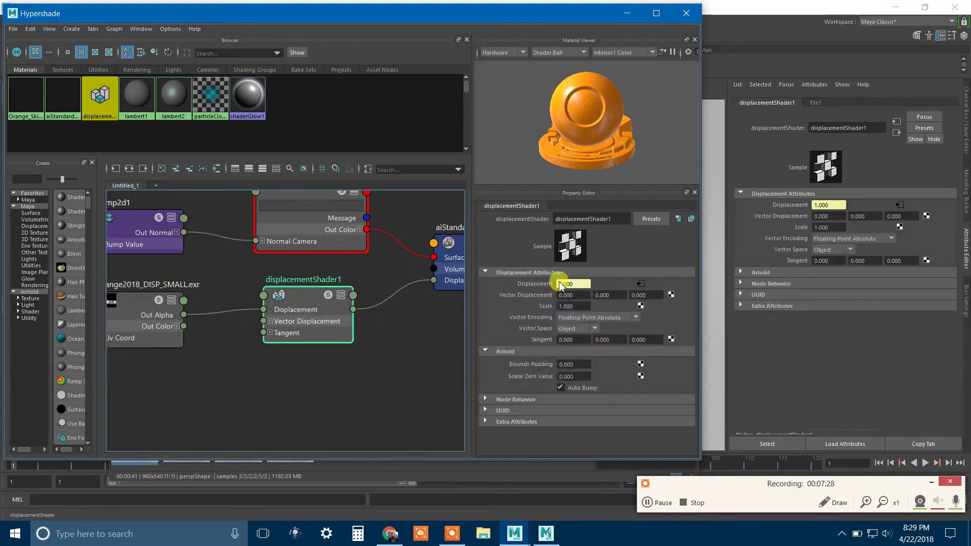
# Select the aiStandardSurface1SG shading group and review its surface and displacement connections
pyautogui.keyDown('alt'); pyautogui.moveTo(343, 328); pyautogui.dragTo(267, 336, button='middle'); pyautogui.keyUp('alt')
pyautogui.click(407, 249)
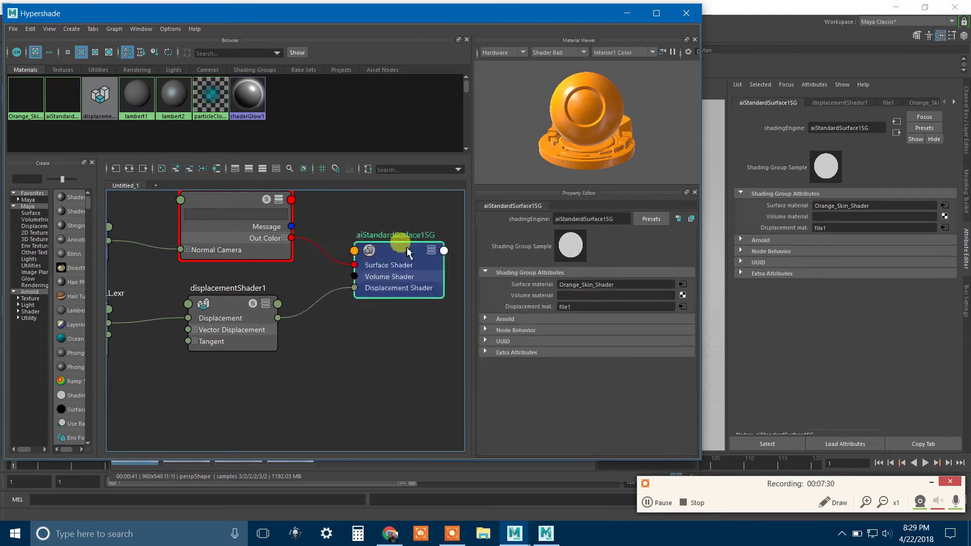
pyautogui.keyDown('alt'); pyautogui.moveTo(384, 311); pyautogui.dragTo(318, 326, button='middle'); pyautogui.keyUp('alt')
pyautogui.scroll(-3, 382, 273)
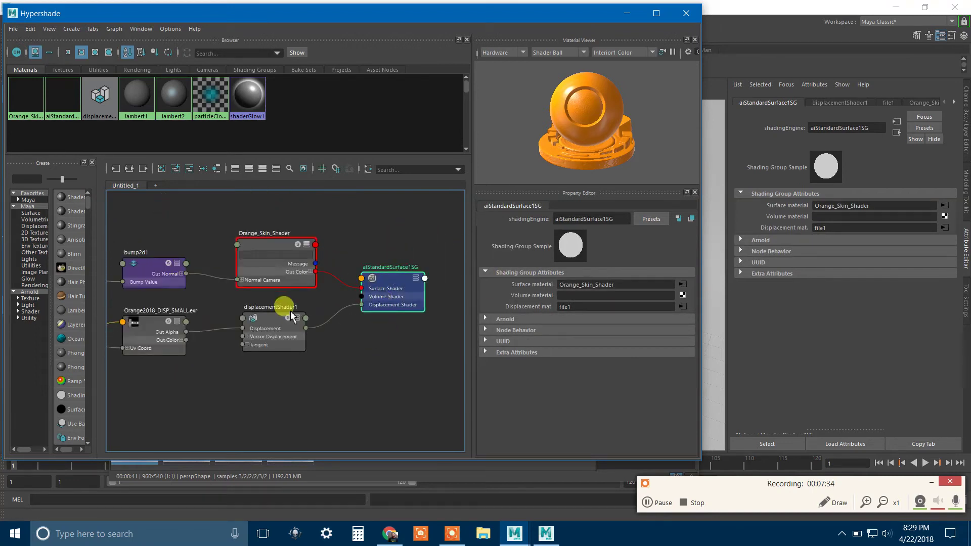
# Select the displacementShader1 node, widen the Create panel and list Maya's displacement nodes
pyautogui.scroll(3, 292, 316)
pyautogui.click(238, 339)
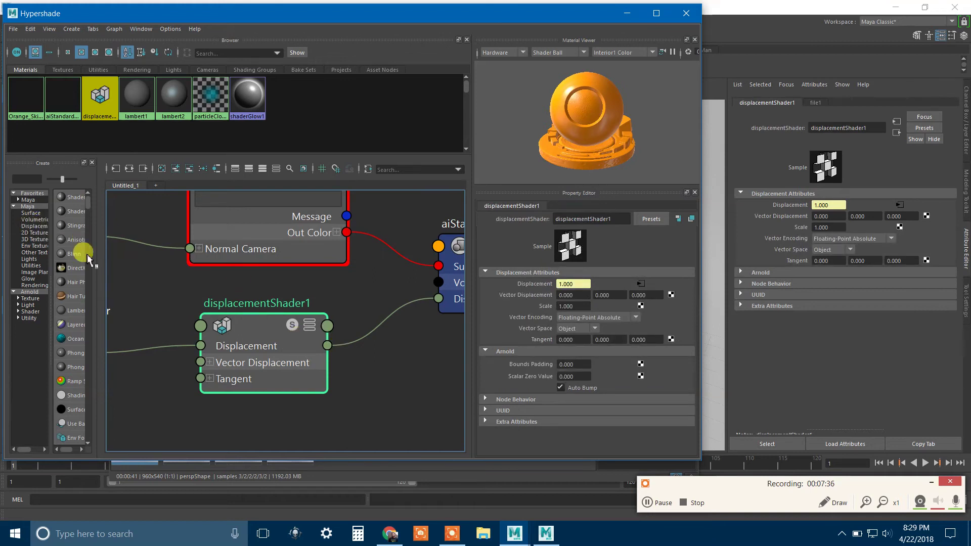
pyautogui.moveTo(100, 256); pyautogui.dragTo(178, 255)
pyautogui.click(32, 226)
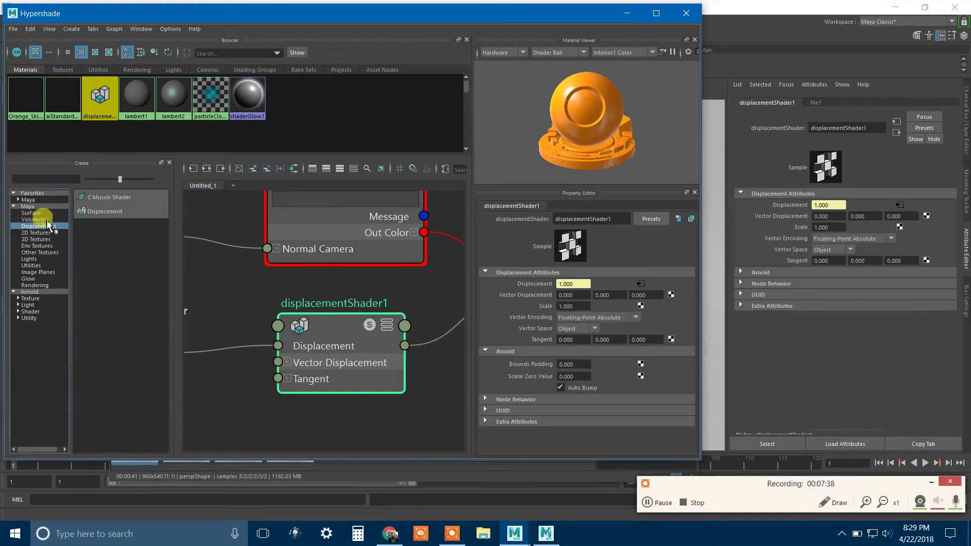
pyautogui.click(220, 270)
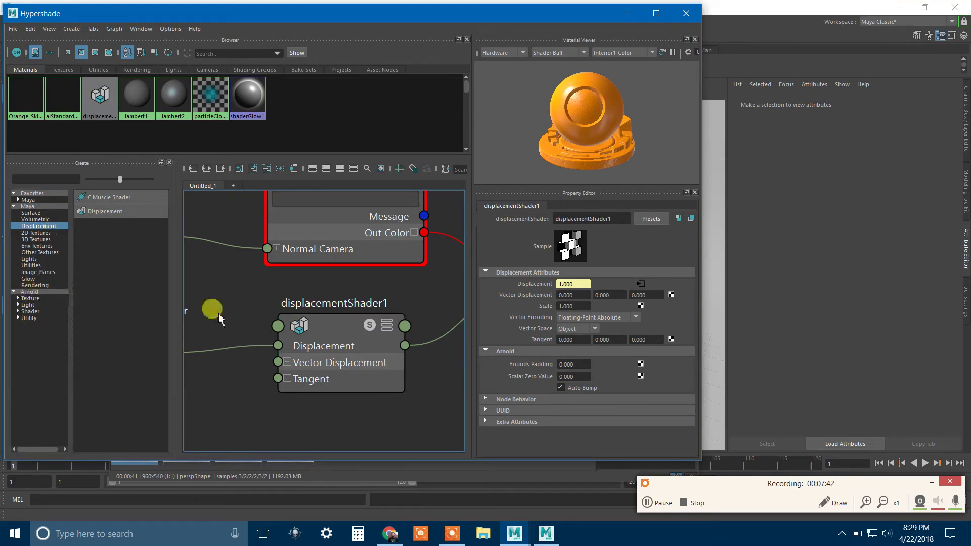
# Review the displacementShader1 attributes, then select the connected file node and check its image name, Orange2018_DISP_HUGE.exr
pyautogui.click(335, 329)
pyautogui.scroll(-3, 341, 324)
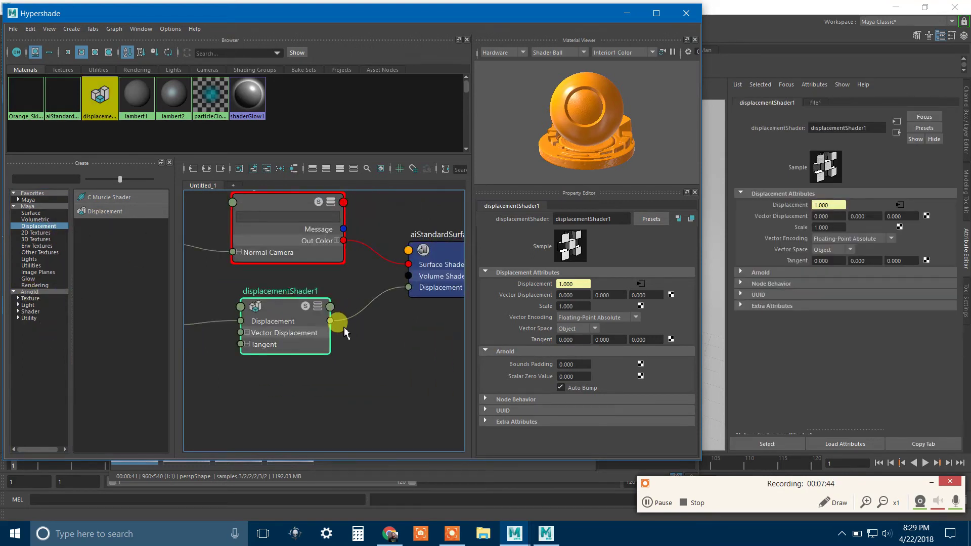
pyautogui.scroll(2, 344, 333)
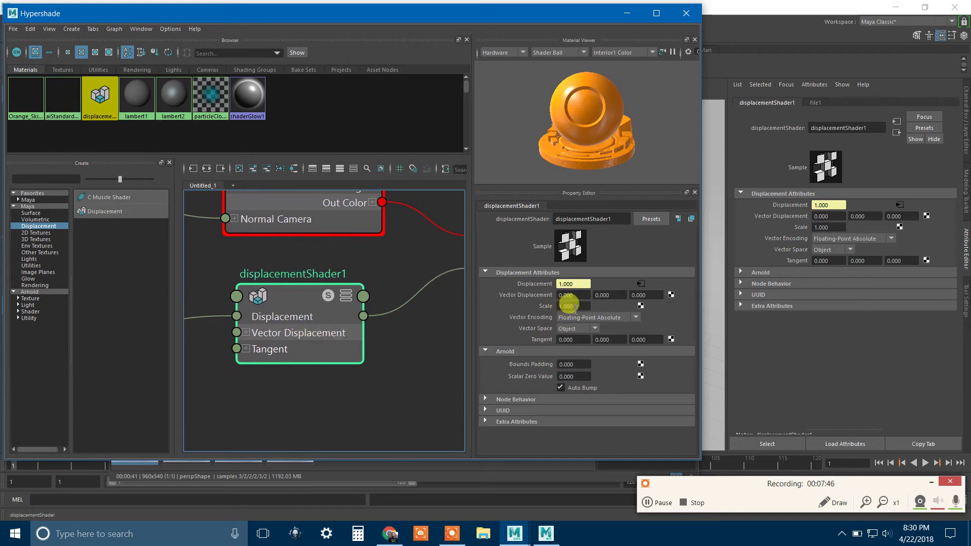
pyautogui.keyDown('alt'); pyautogui.moveTo(253, 354); pyautogui.dragTo(343, 345, button='middle'); pyautogui.keyUp('alt')
pyautogui.click(251, 300)
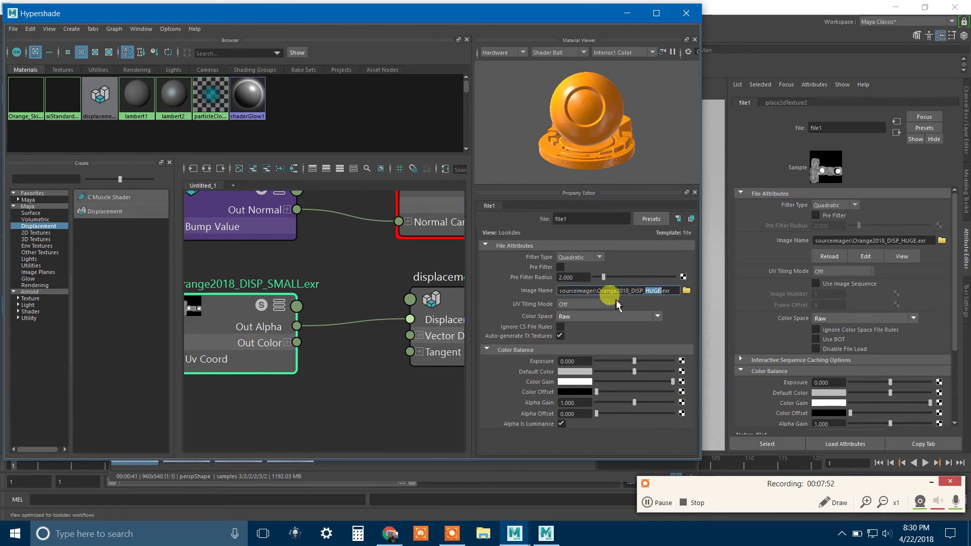
# Set the displacementShader1 node's Scale to 0.1
pyautogui.click(359, 379)
pyautogui.keyDown('alt'); pyautogui.moveTo(359, 380); pyautogui.dragTo(296, 379, button='middle'); pyautogui.keyUp('alt')
pyautogui.click(397, 304)
pyautogui.click(573, 306)
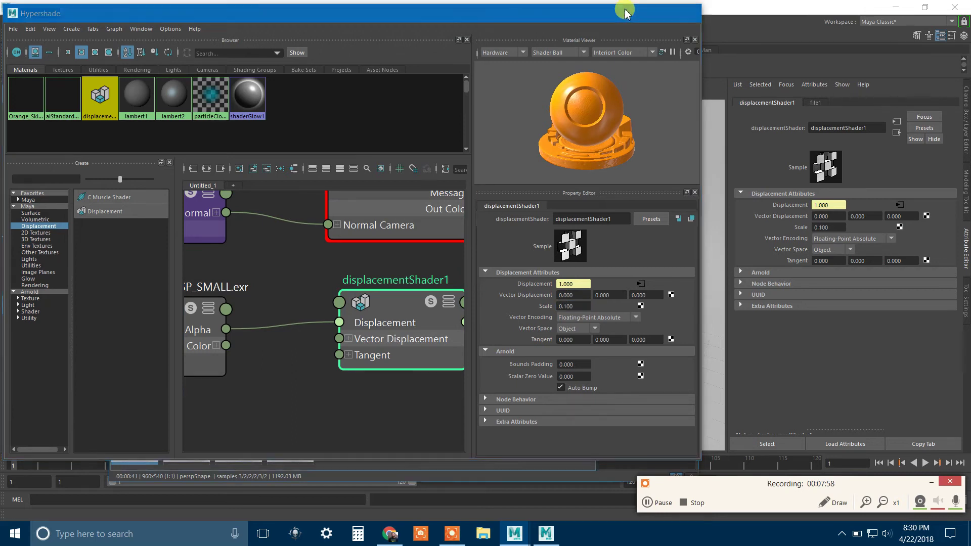
# Minimize Hypershade and start a new render of the orange in Arnold RenderView
pyautogui.click(627, 13)
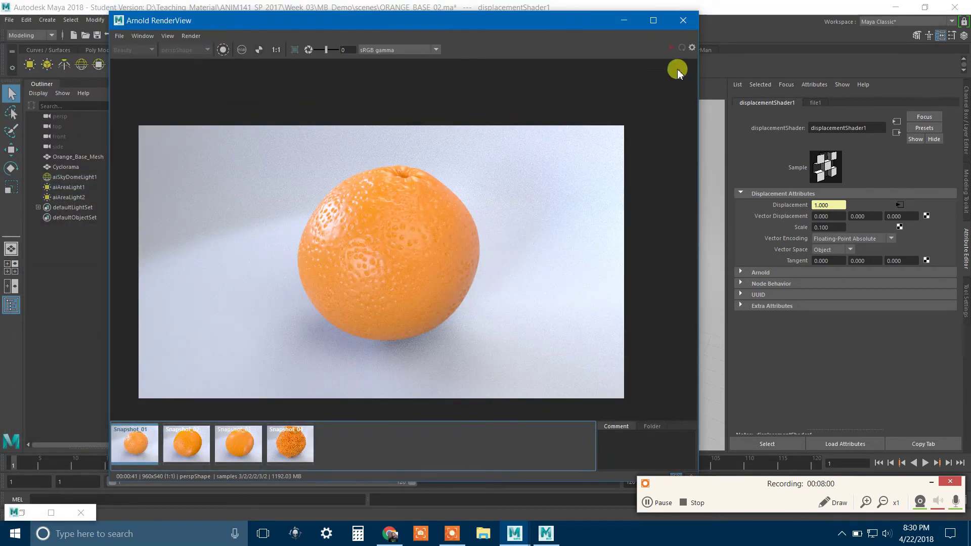
pyautogui.click(144, 448)
pyautogui.click(681, 48)
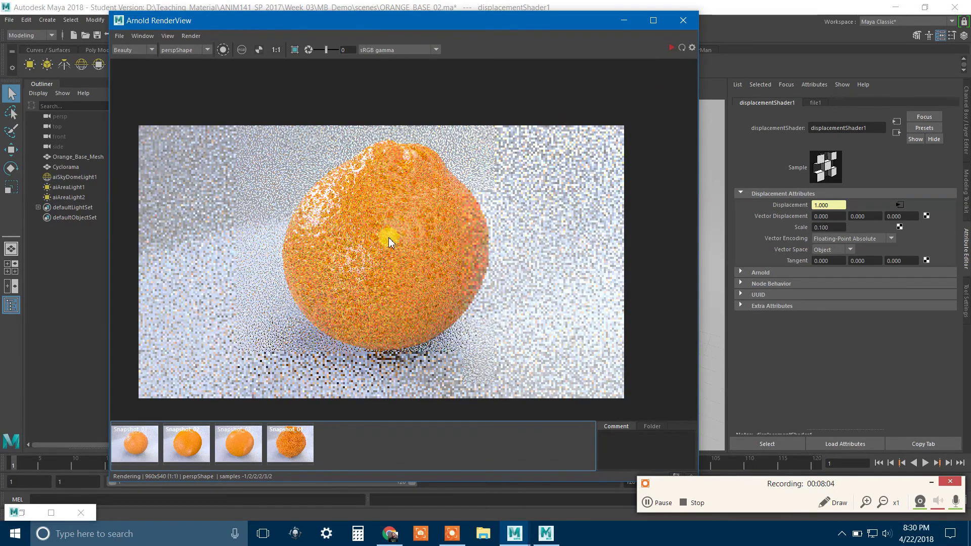
# Examine the progressing render of the orange up close and in full, focusing on the pores and the area around the stem
pyautogui.scroll(1, 389, 244)
pyautogui.scroll(1, 389, 244)
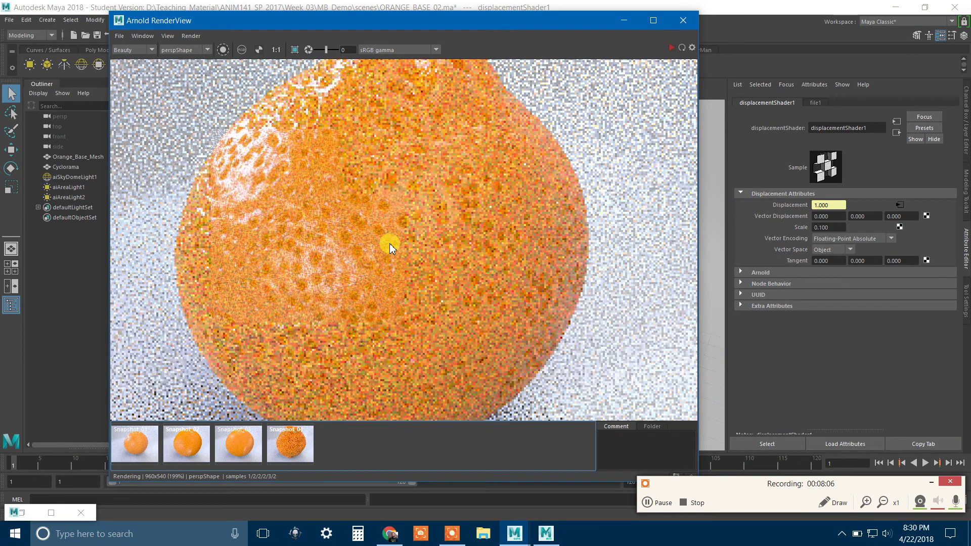
pyautogui.scroll(-1, 389, 243)
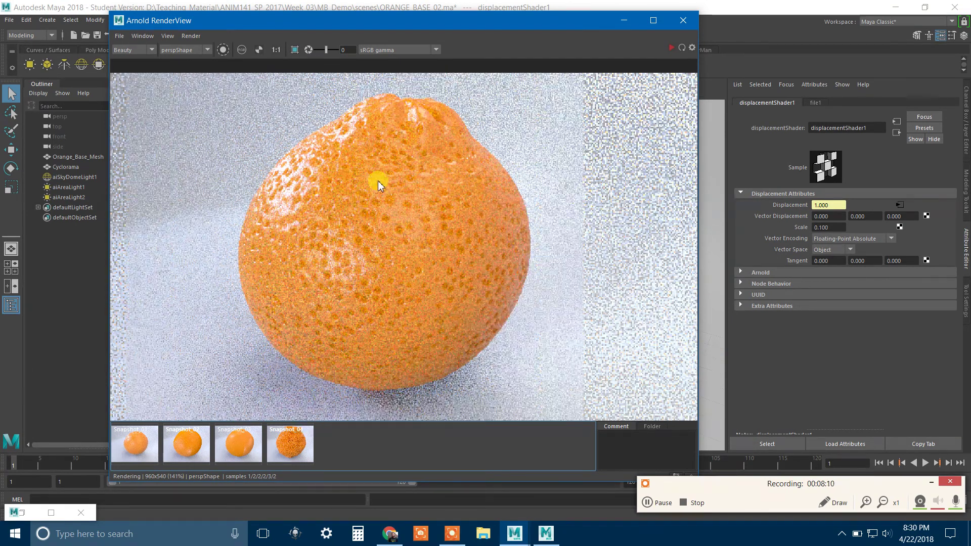
pyautogui.scroll(2, 384, 172)
pyautogui.scroll(-1, 439, 166)
pyautogui.scroll(2, 439, 167)
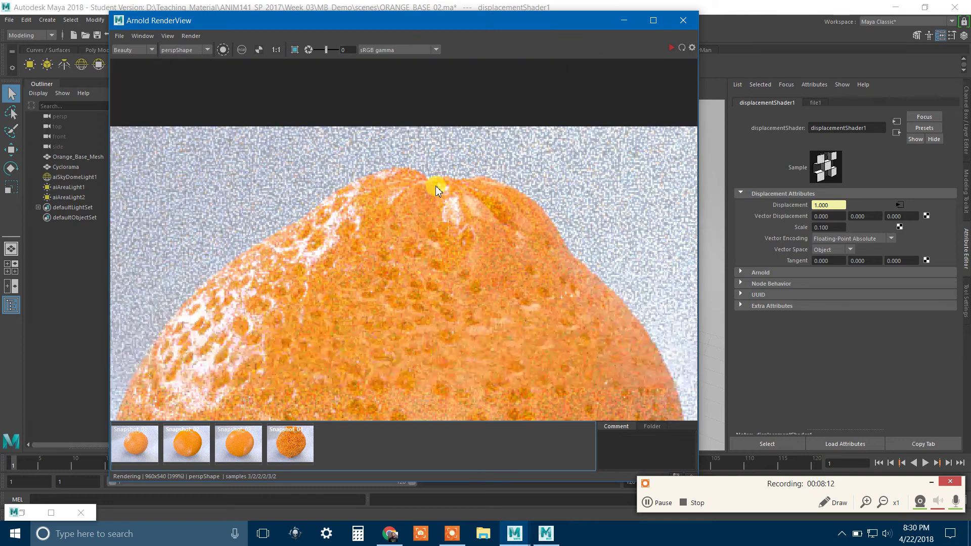
pyautogui.scroll(-2, 418, 234)
pyautogui.moveTo(464, 291); pyautogui.dragTo(451, 198)
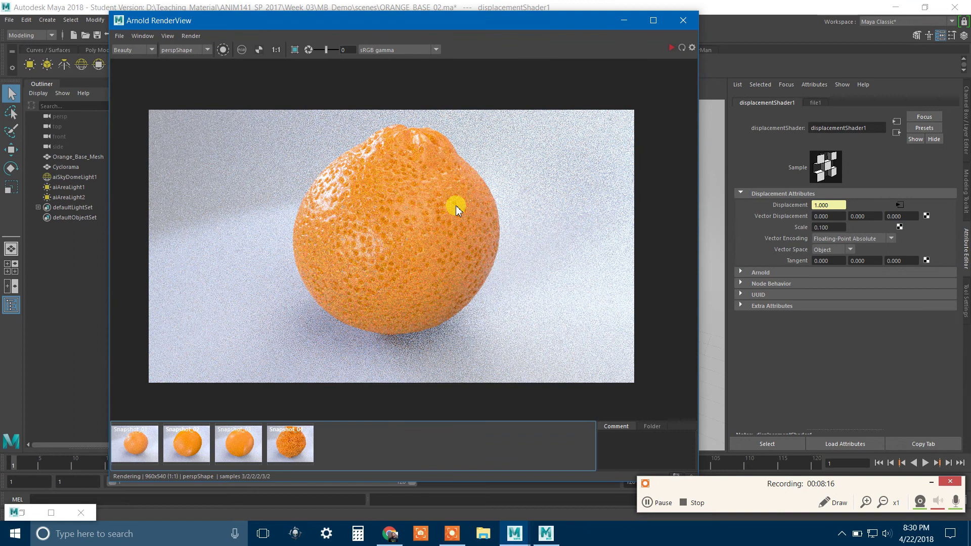
pyautogui.scroll(1, 457, 209)
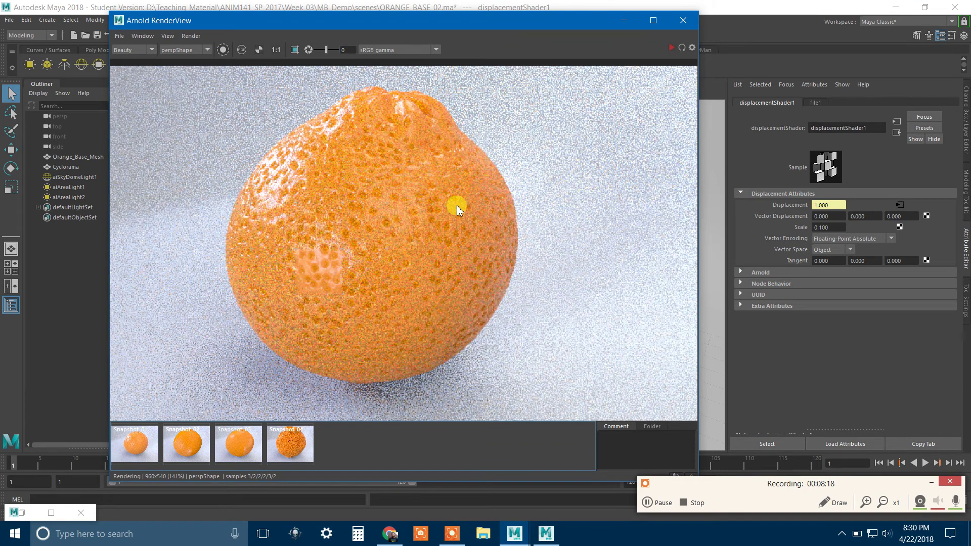
pyautogui.moveTo(432, 204); pyautogui.dragTo(445, 209)
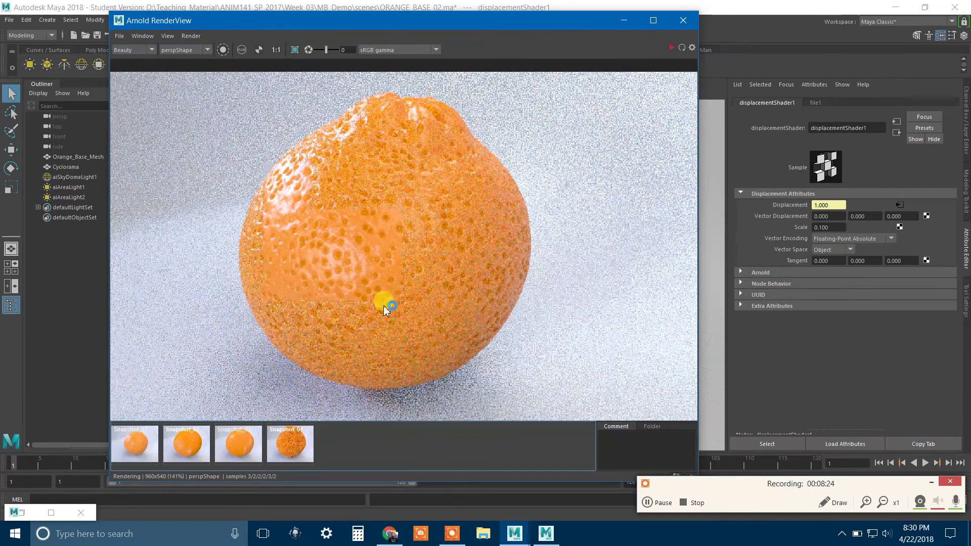
pyautogui.scroll(2, 370, 259)
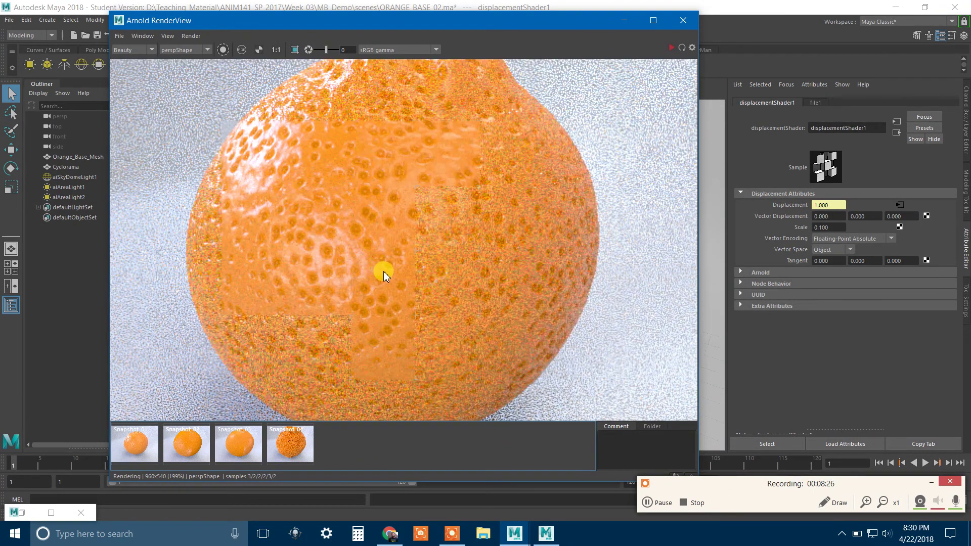
pyautogui.scroll(-2, 383, 271)
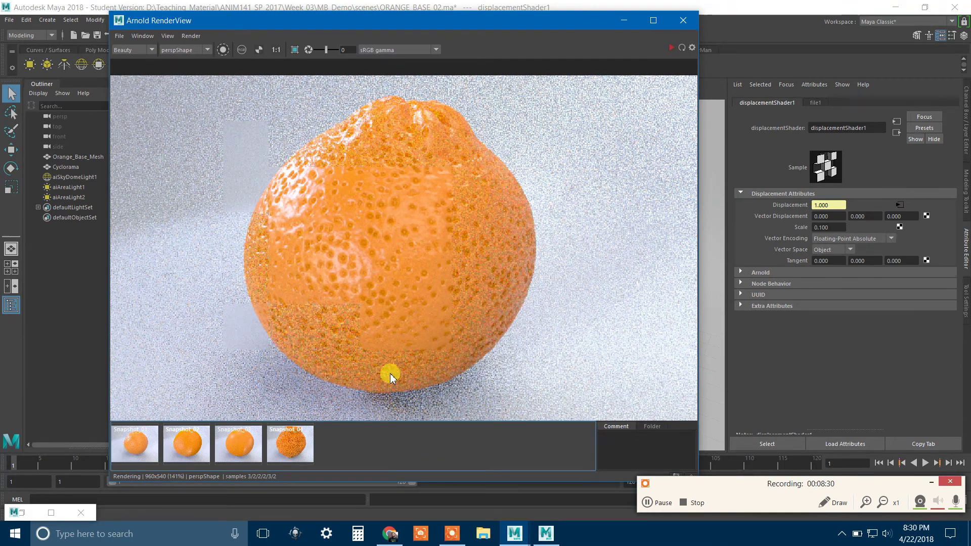
pyautogui.scroll(2, 366, 205)
pyautogui.moveTo(443, 232); pyautogui.dragTo(444, 293)
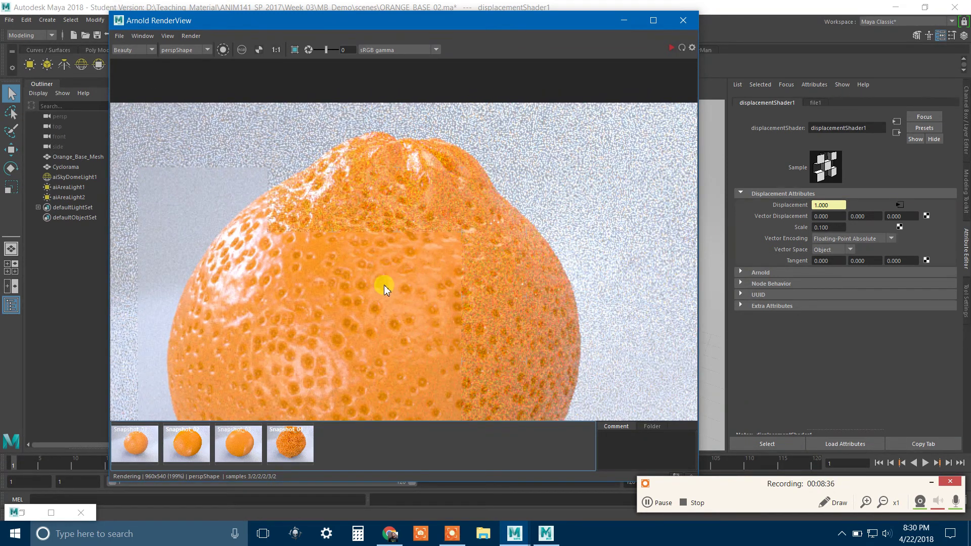
pyautogui.scroll(-3, 390, 282)
pyautogui.moveTo(420, 292); pyautogui.dragTo(409, 220)
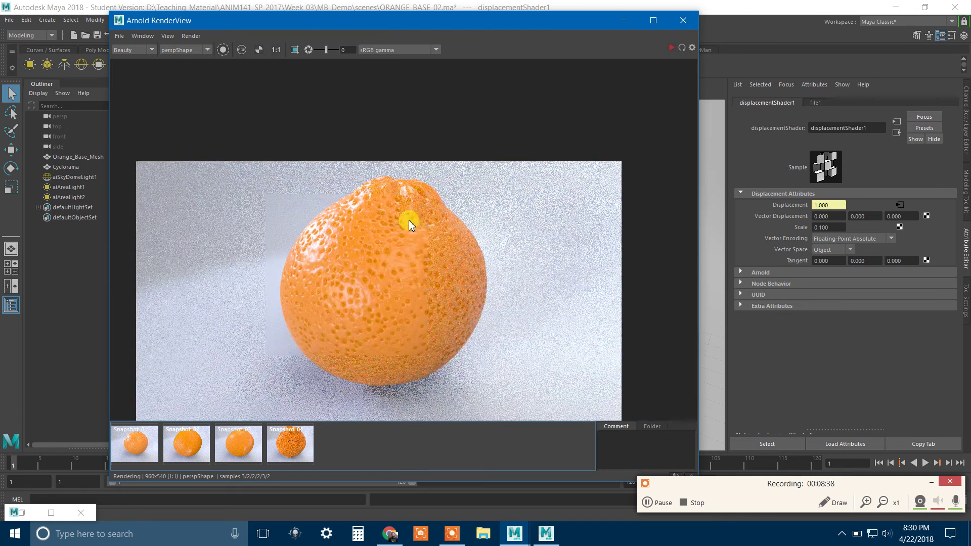
pyautogui.scroll(3, 411, 220)
pyautogui.moveTo(298, 160); pyautogui.dragTo(311, 198)
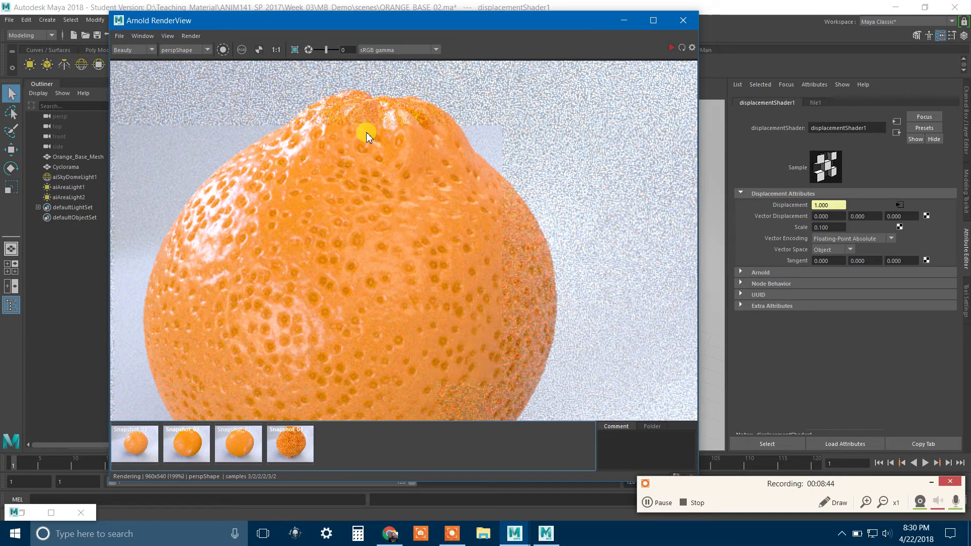
# Switch to Mudbox, review the maps selected in My Extraction Operation 2 and close it without extracting
pyautogui.click(546, 534)
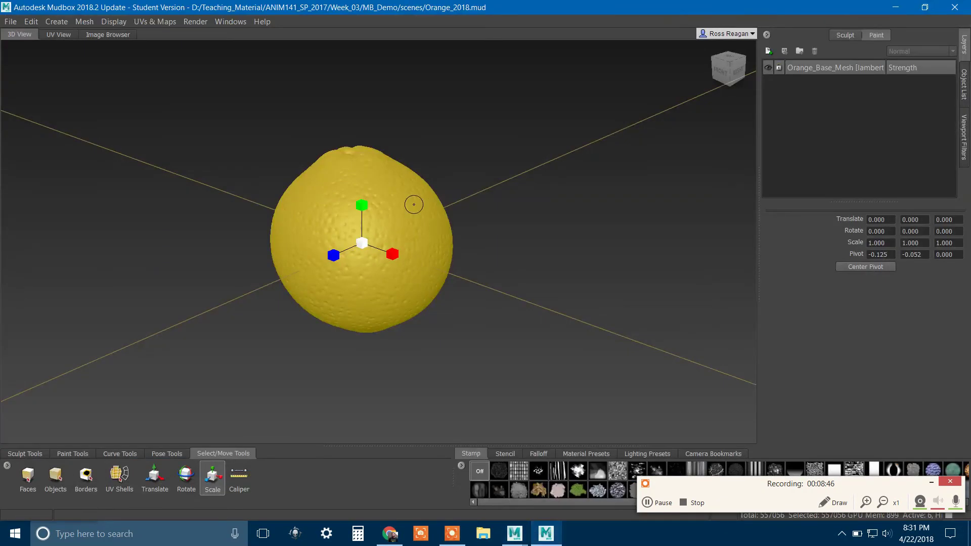
pyautogui.click(162, 26)
pyautogui.moveTo(195, 113)
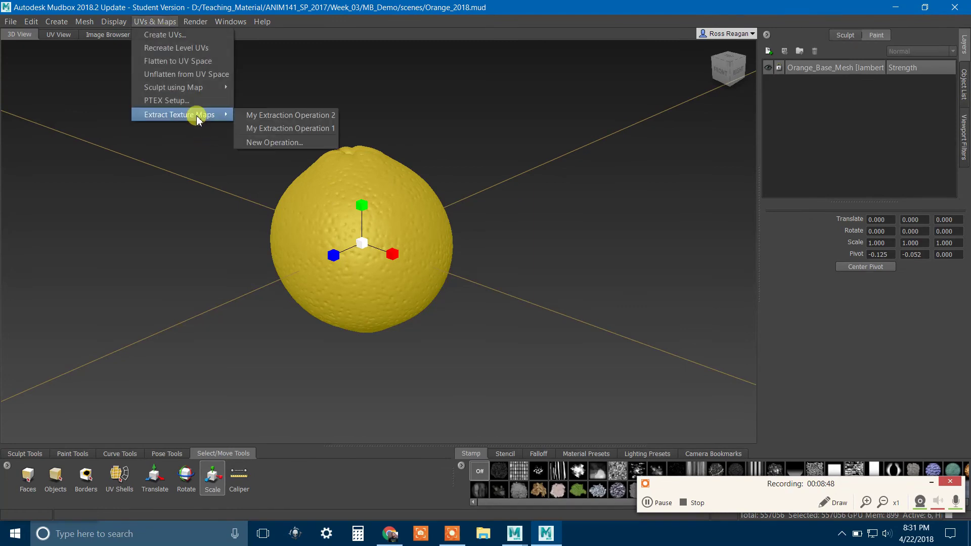
pyautogui.click(300, 118)
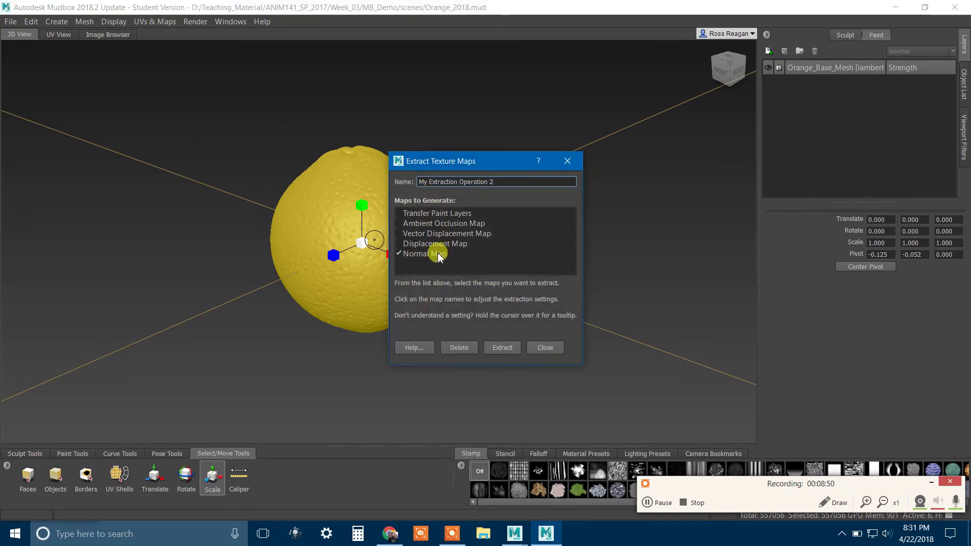
pyautogui.click(544, 348)
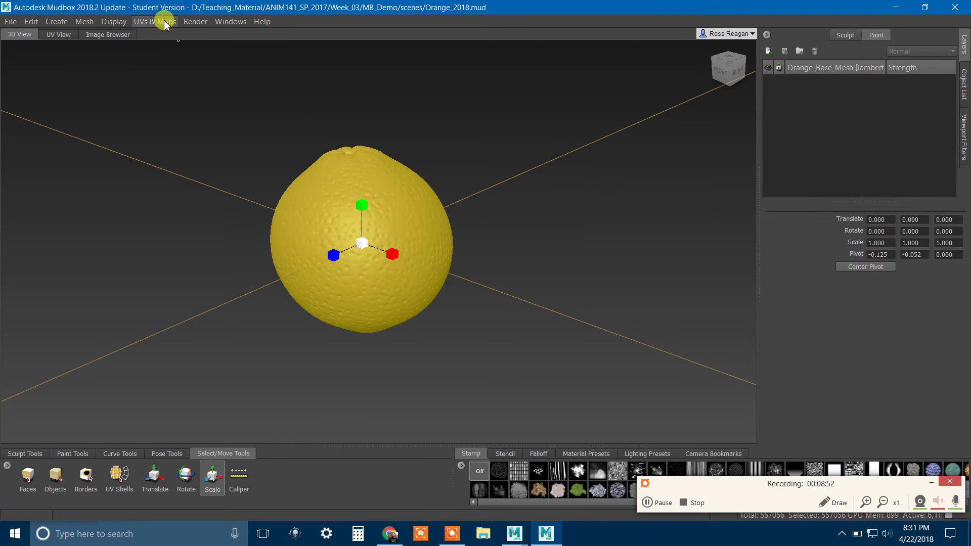
# Review the maps selected in My Extraction Operation 1 and close it without extracting
pyautogui.click(165, 22)
pyautogui.moveTo(212, 114)
pyautogui.click(265, 116)
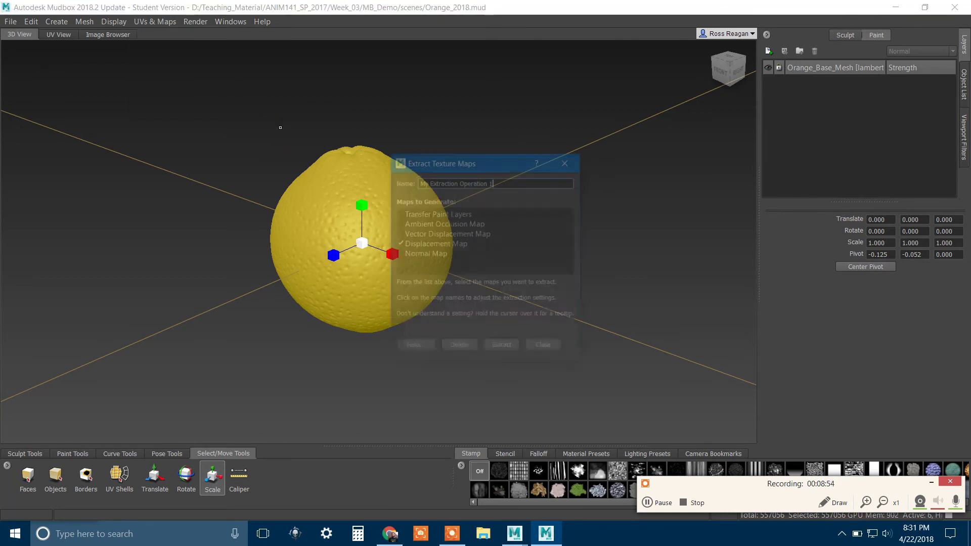
pyautogui.click(545, 347)
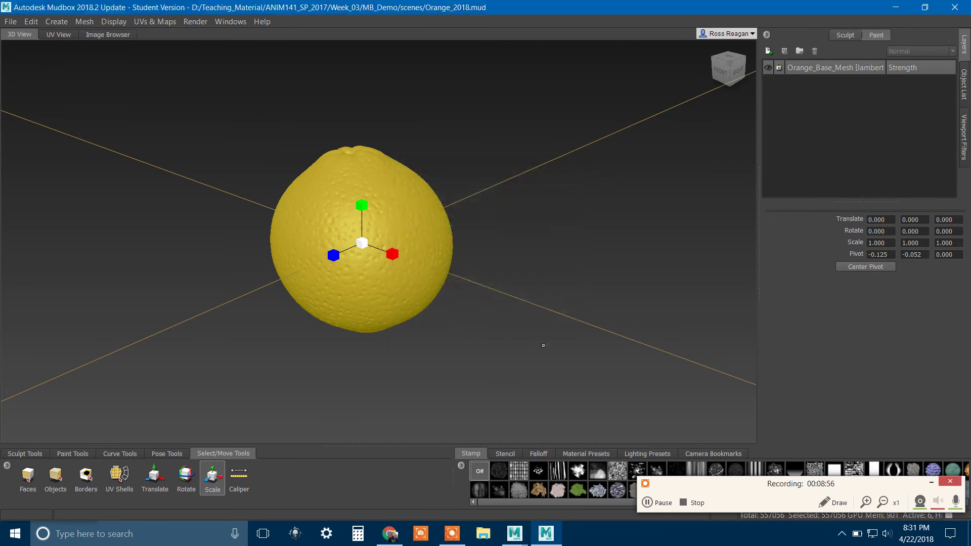
# Switch back to Maya and inspect the orange's current render in Arnold RenderView
pyautogui.moveTo(514, 534)
pyautogui.click(549, 497)
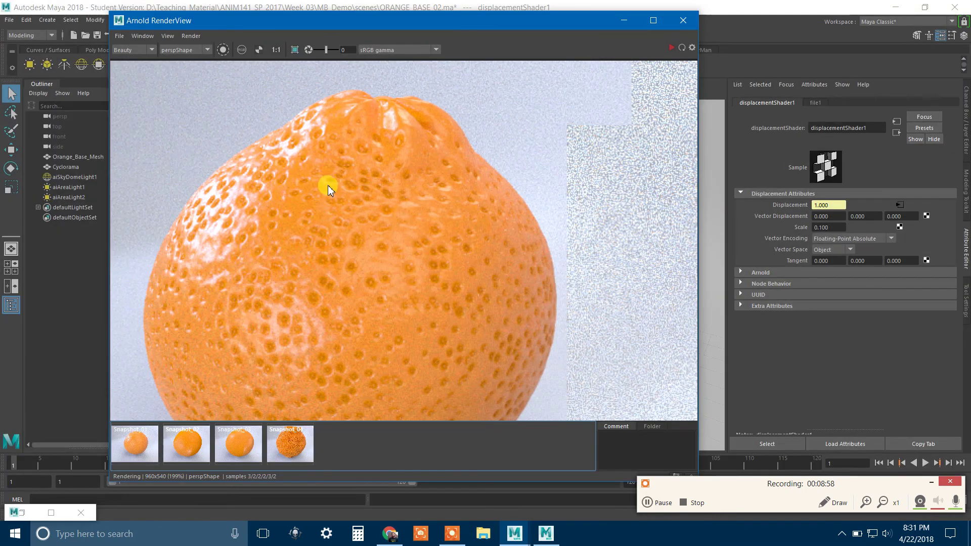
pyautogui.scroll(-1, 353, 218)
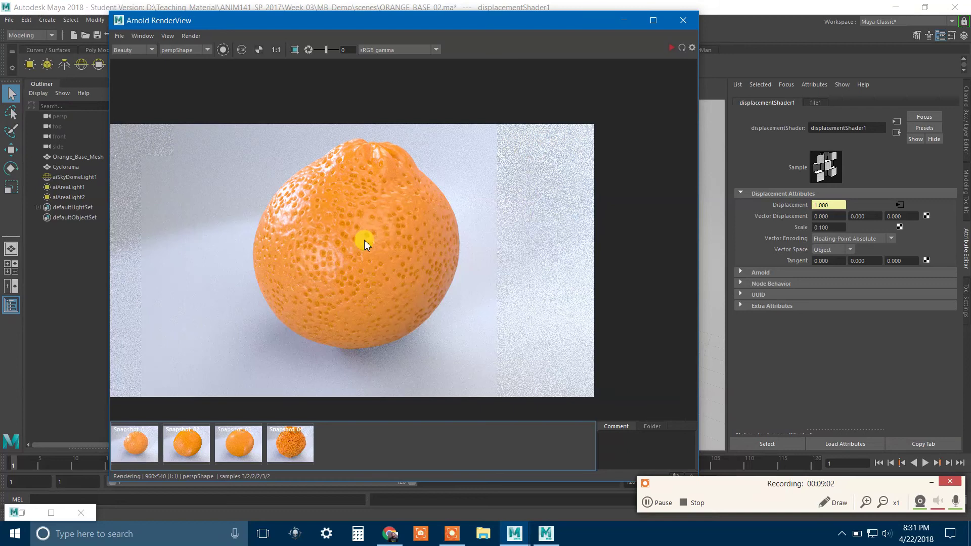
pyautogui.scroll(3, 381, 246)
pyautogui.scroll(-3, 384, 249)
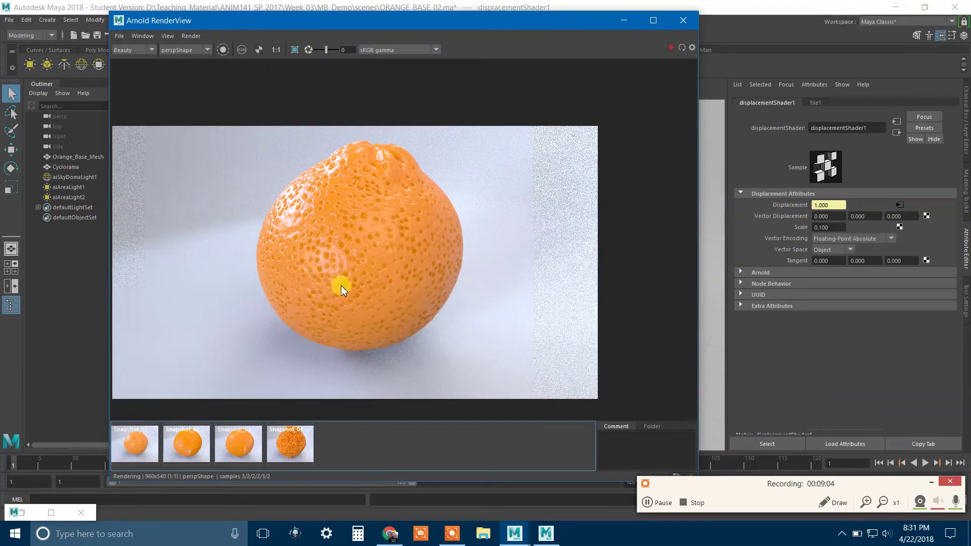
# Display Snapshot_01 and examine the orange's skin up close and in full for comparison
pyautogui.click(144, 443)
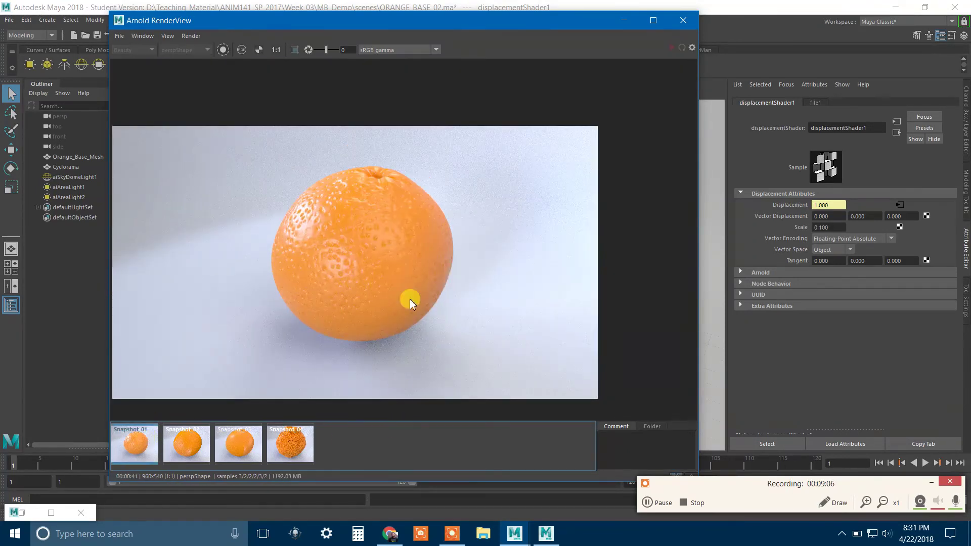
pyautogui.scroll(2, 381, 281)
pyautogui.moveTo(370, 264); pyautogui.dragTo(387, 291, button='middle')
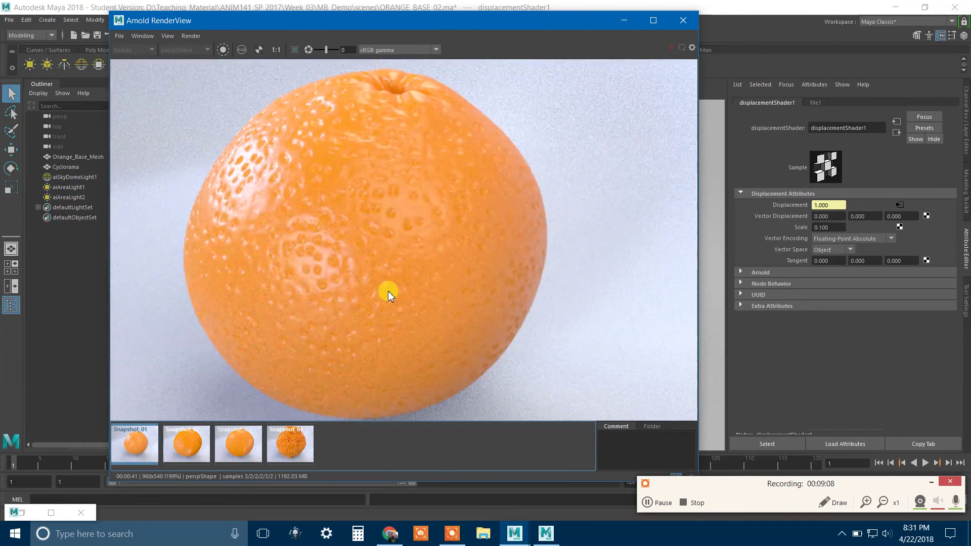
pyautogui.scroll(-2, 372, 279)
pyautogui.scroll(-1, 358, 285)
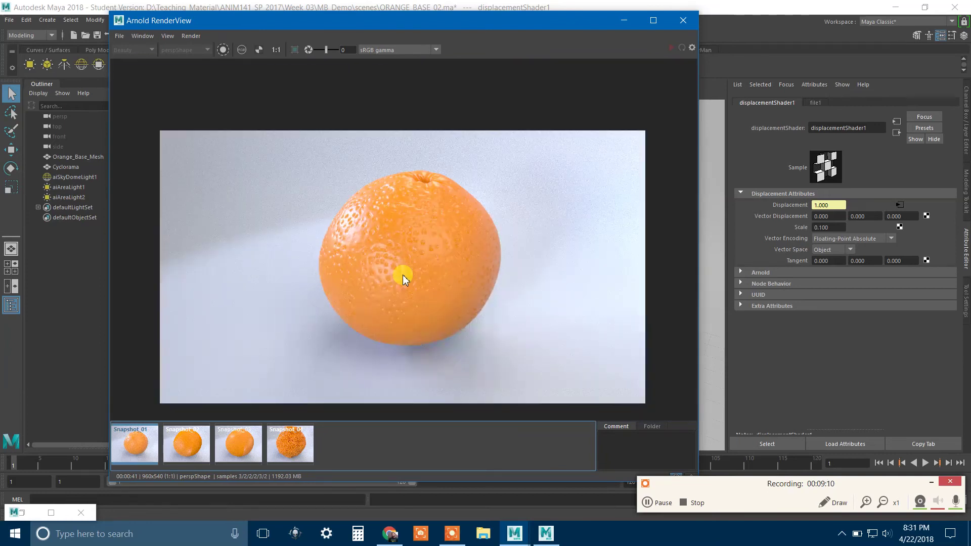
pyautogui.moveTo(405, 275); pyautogui.dragTo(371, 268, button='middle')
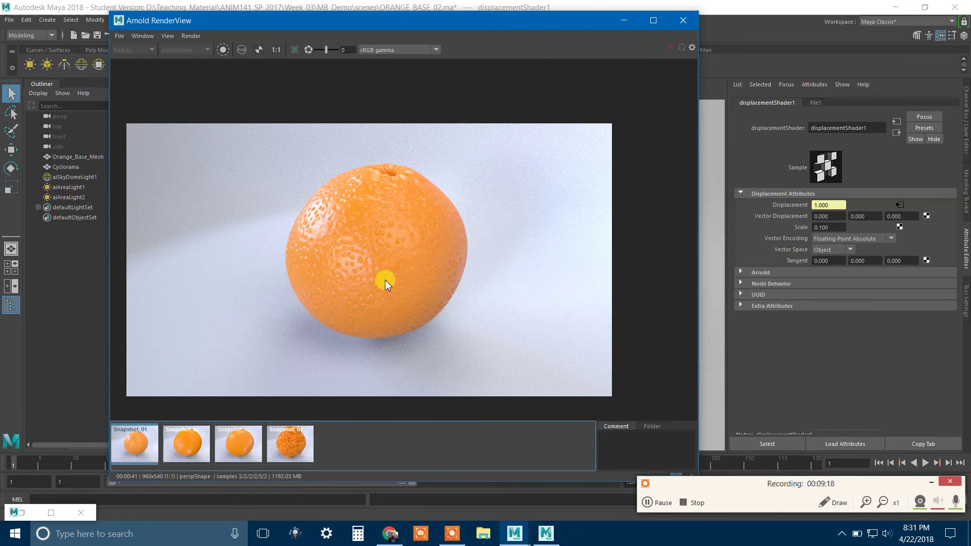
pyautogui.moveTo(384, 278); pyautogui.dragTo(394, 271, button='middle')
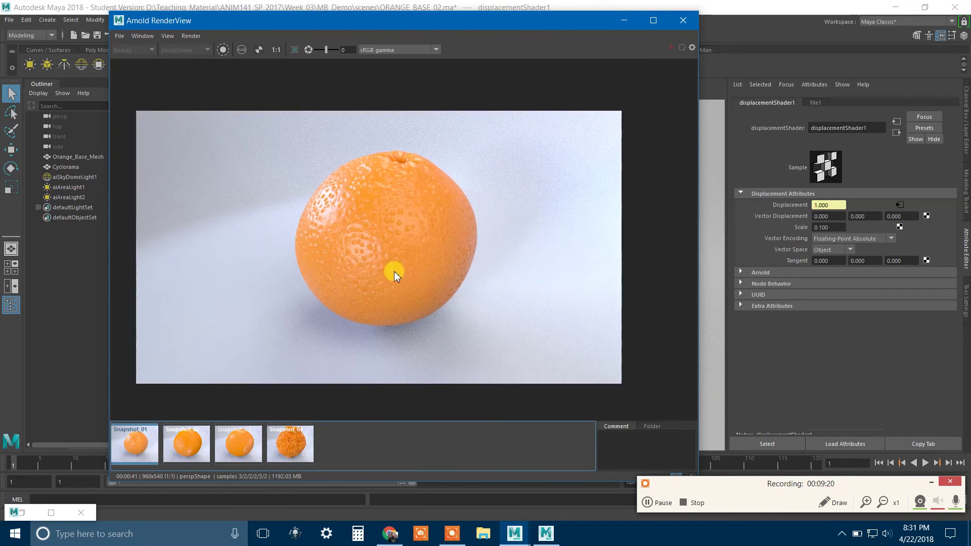
pyautogui.click(657, 503)
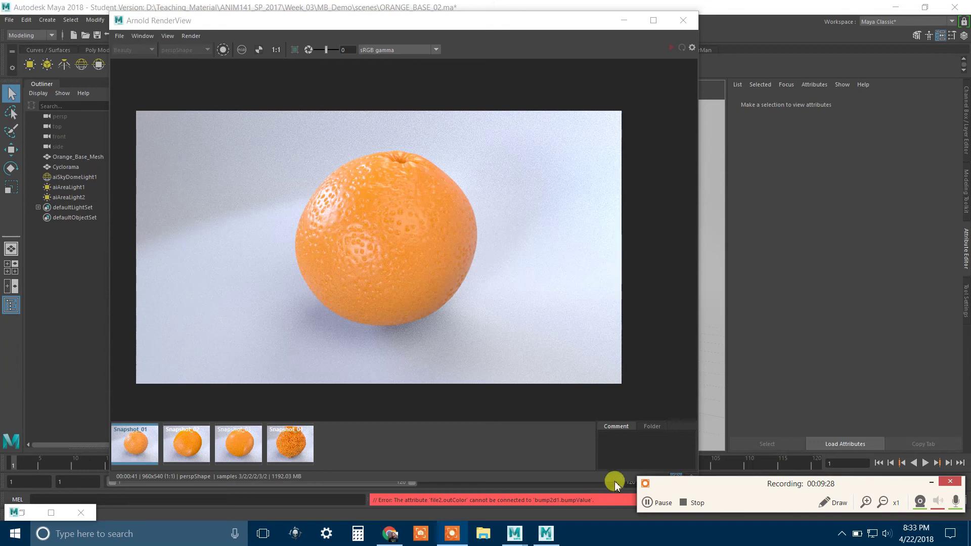
# Restore Hypershade and review how displacementShader1 connects to the aiStandardSurface1SG shading group
pyautogui.click(21, 518)
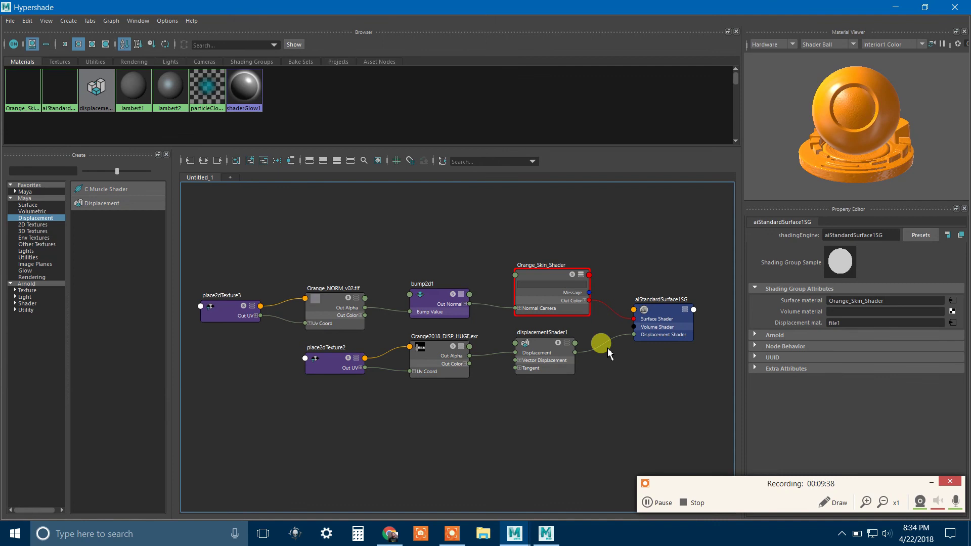
pyautogui.scroll(2, 602, 340)
pyautogui.click(522, 348)
pyautogui.moveTo(529, 354); pyautogui.dragTo(521, 354)
pyautogui.moveTo(686, 301); pyautogui.dragTo(674, 300)
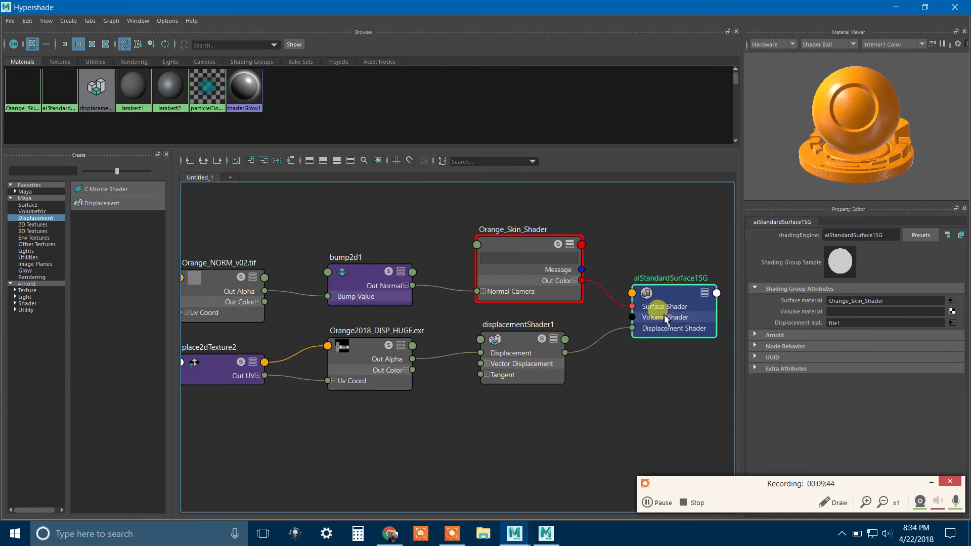
# Select Orange_Skin_Shader and review its attributes, the bump2d1 normal map connection and the whole shading network
pyautogui.moveTo(533, 248); pyautogui.dragTo(530, 241)
pyautogui.keyDown('alt'); pyautogui.moveTo(421, 364); pyautogui.dragTo(448, 368, button='middle'); pyautogui.keyUp('alt')
pyautogui.moveTo(411, 277)
pyautogui.mouseDown()
pyautogui.moveTo(392, 267)
pyautogui.moveTo(403, 258)
pyautogui.moveTo(400, 239)
pyautogui.moveTo(391, 253)
pyautogui.moveTo(400, 269)
pyautogui.mouseUp()
pyautogui.click(544, 249)
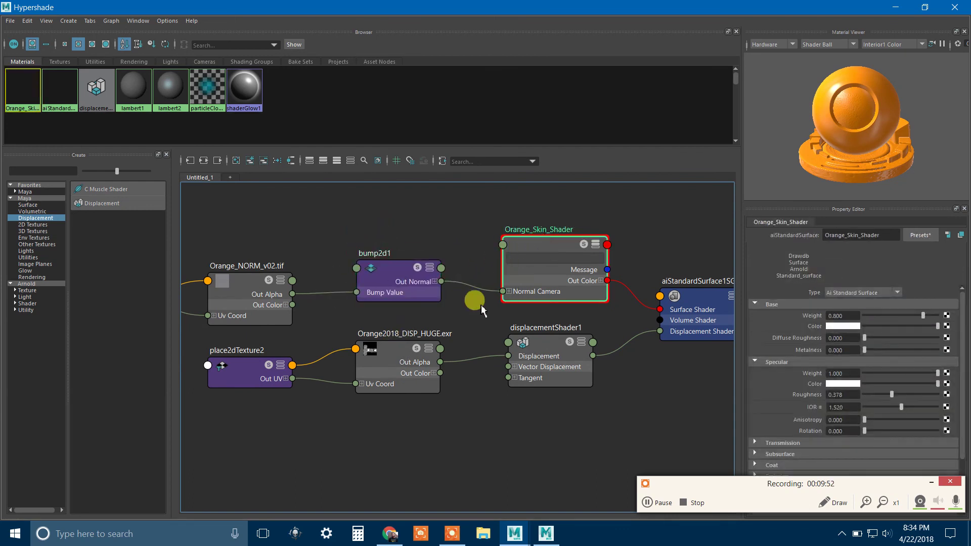
pyautogui.scroll(-1, 475, 351)
pyautogui.click(503, 395)
pyautogui.keyDown('alt'); pyautogui.moveTo(498, 397); pyautogui.dragTo(531, 393, button='middle'); pyautogui.keyUp('alt')
pyautogui.keyDown('alt'); pyautogui.moveTo(510, 402); pyautogui.dragTo(516, 409, button='right'); pyautogui.keyUp('alt')
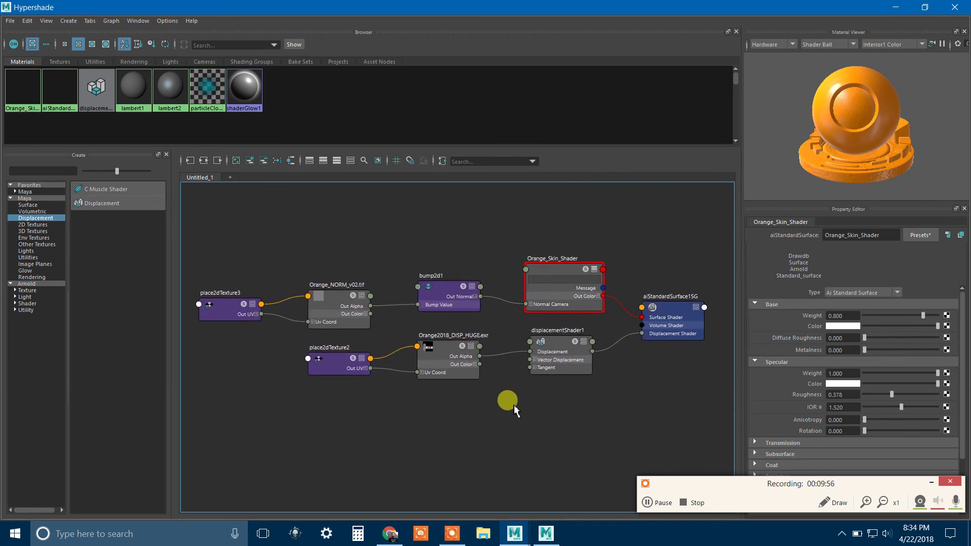